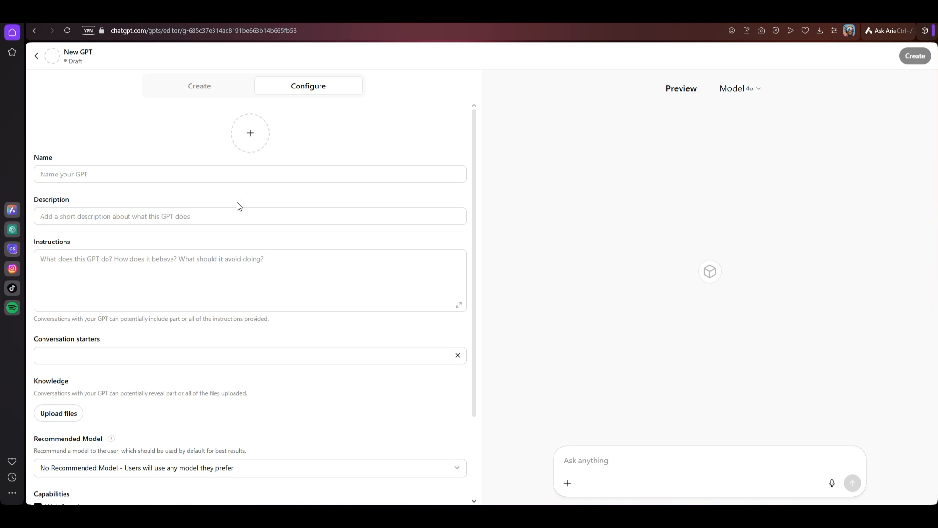
- Name the new GPT "Southern California Real Estate Market Analyzer"
click(239, 174)
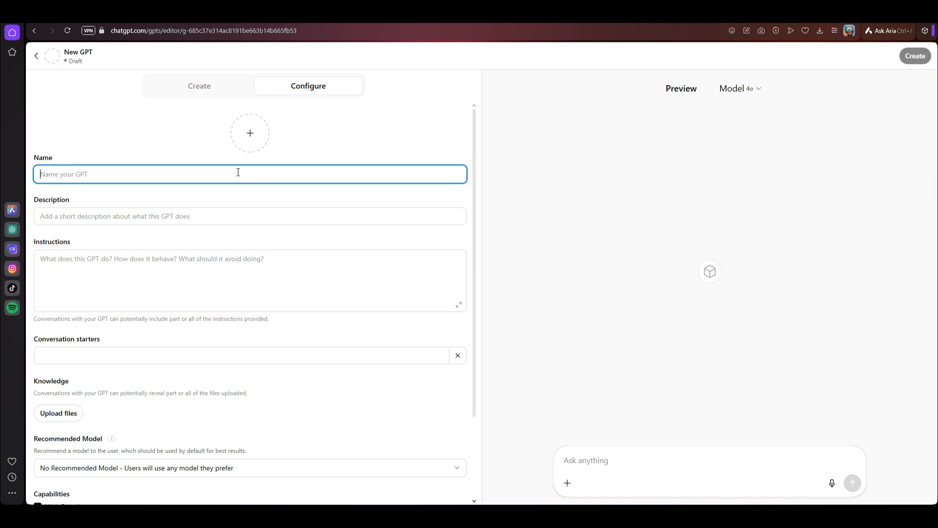
text(Southern)
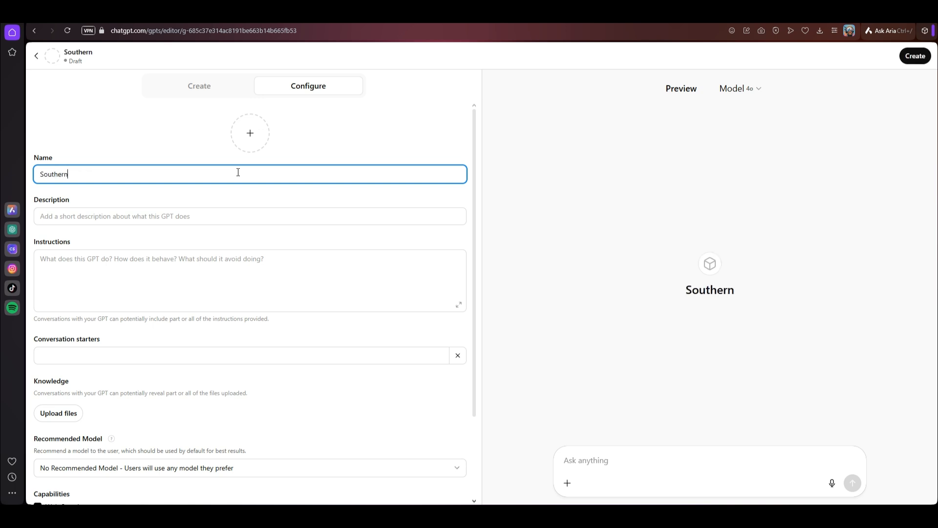
text( California )
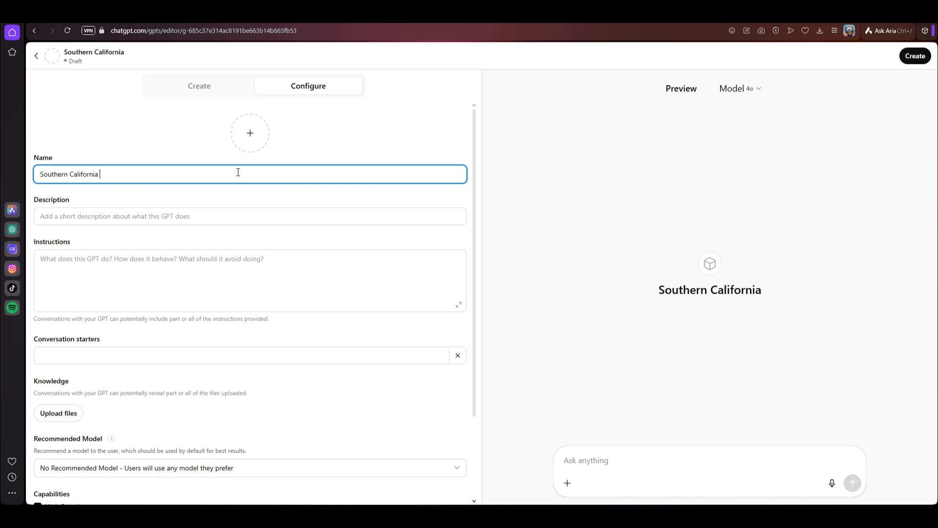
text(Real Es)
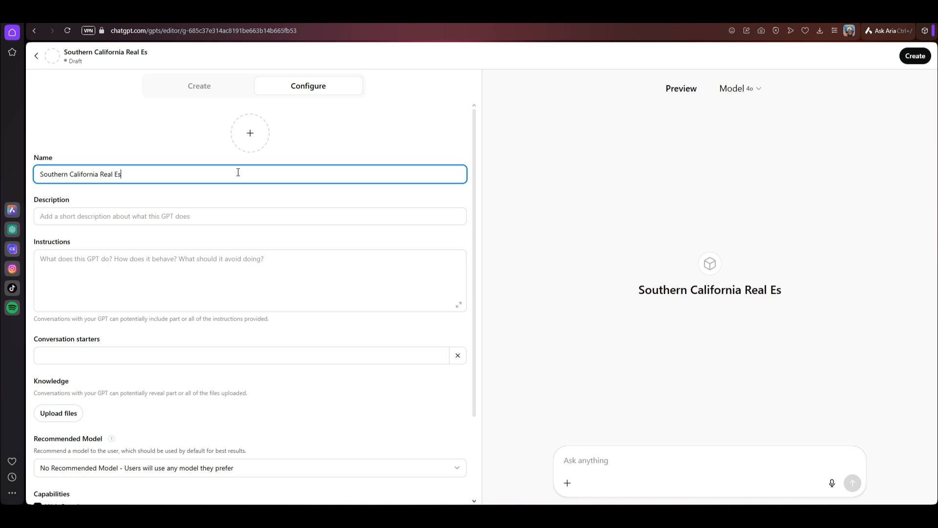
text(tate Market An)
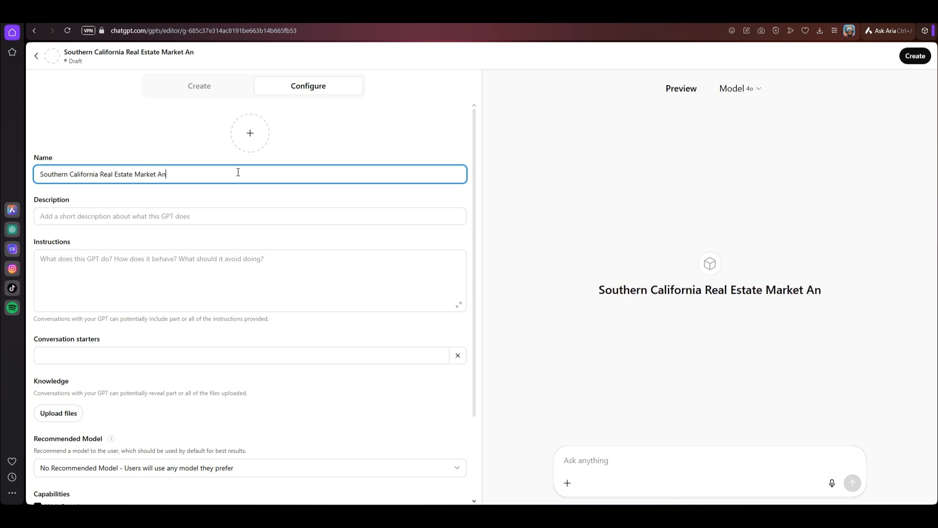
text(alyzer)
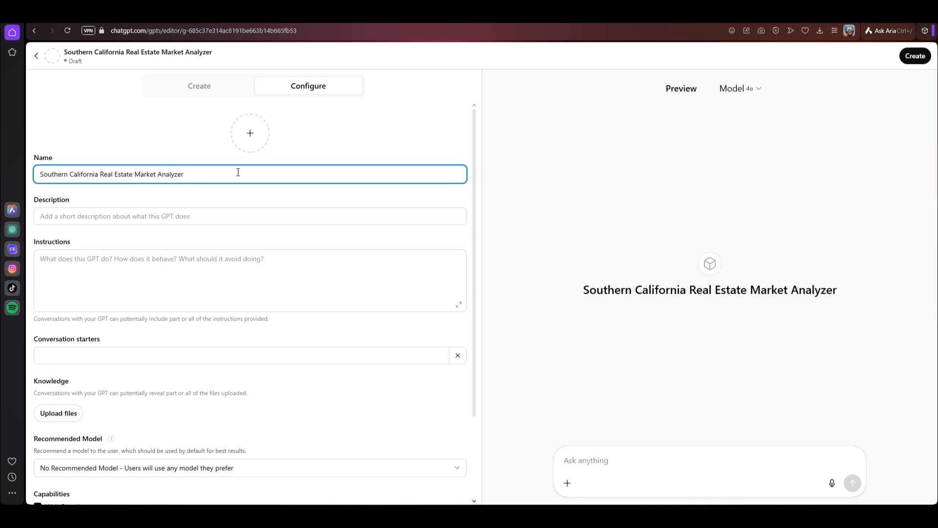
click(198, 216)
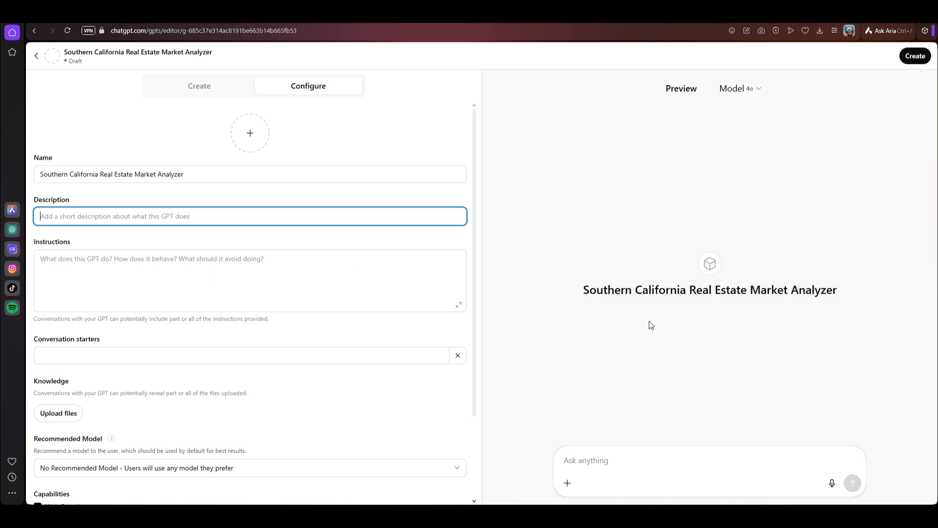
- Create the GPT with access for TheGreenhouse workspace and the category Research & Analysis, and return to the editor
click(909, 59)
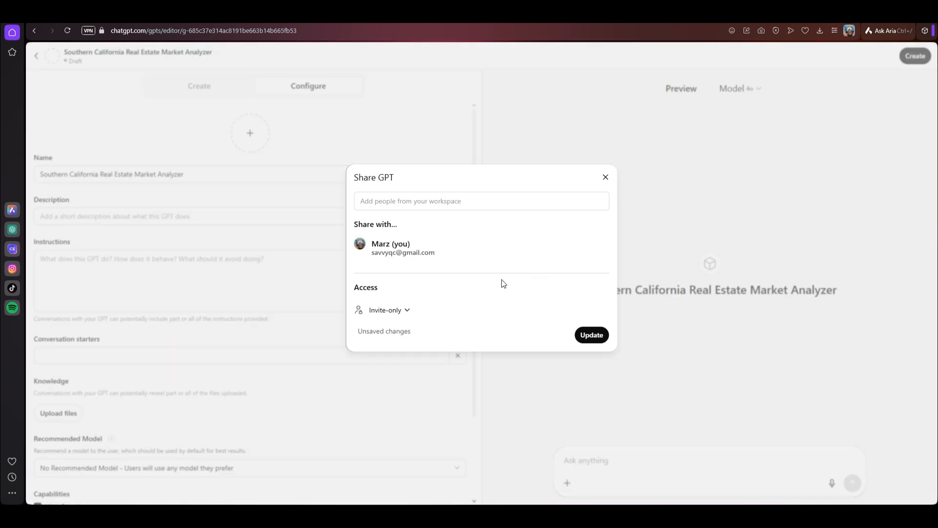
click(408, 314)
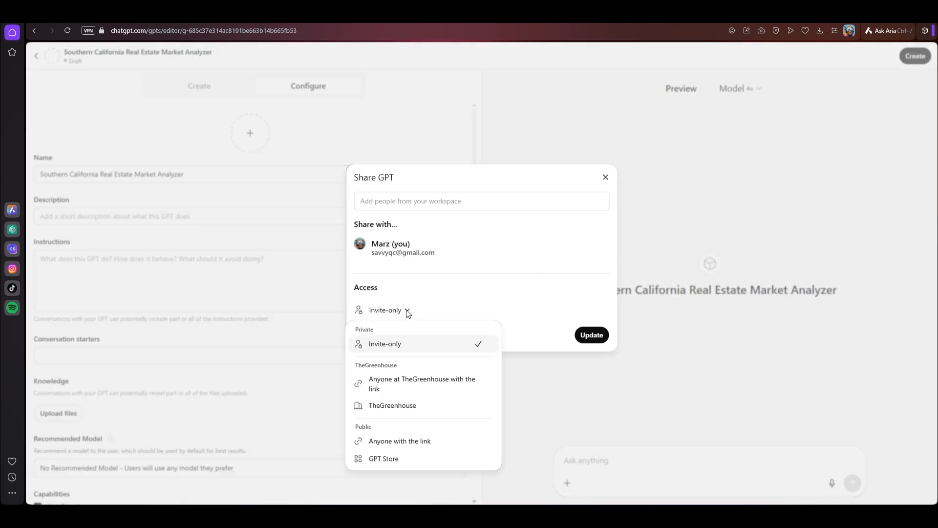
click(405, 408)
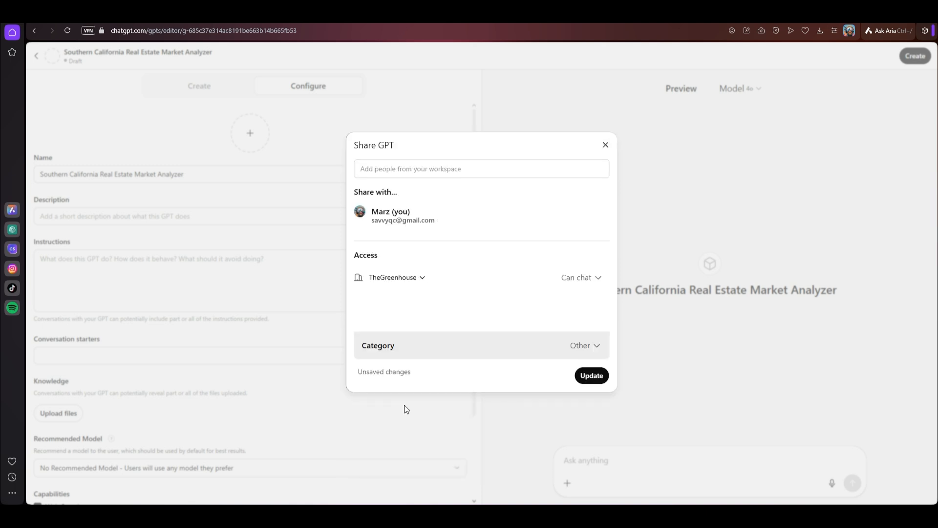
click(571, 346)
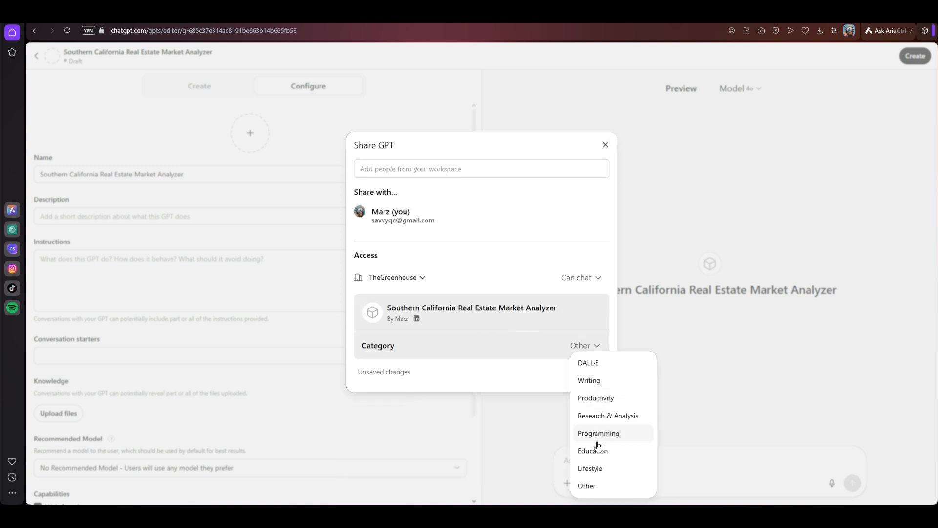
click(598, 415)
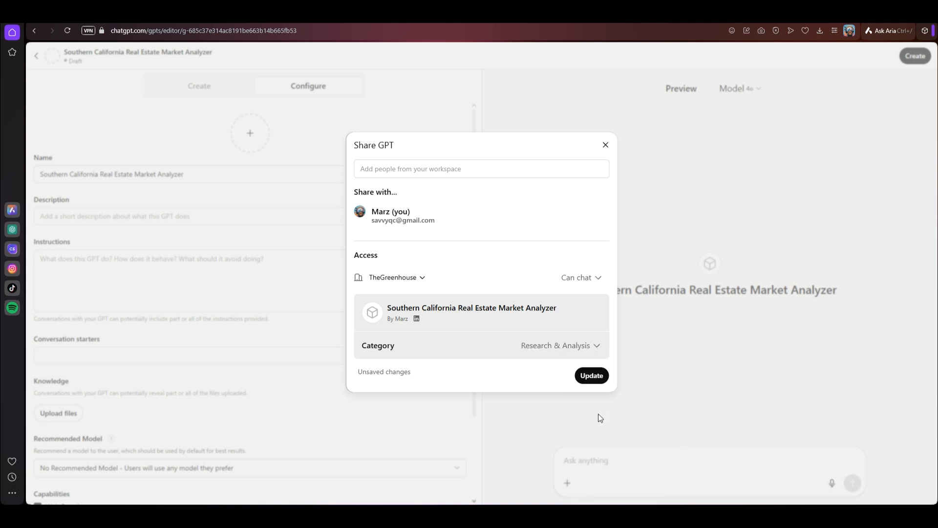
click(589, 376)
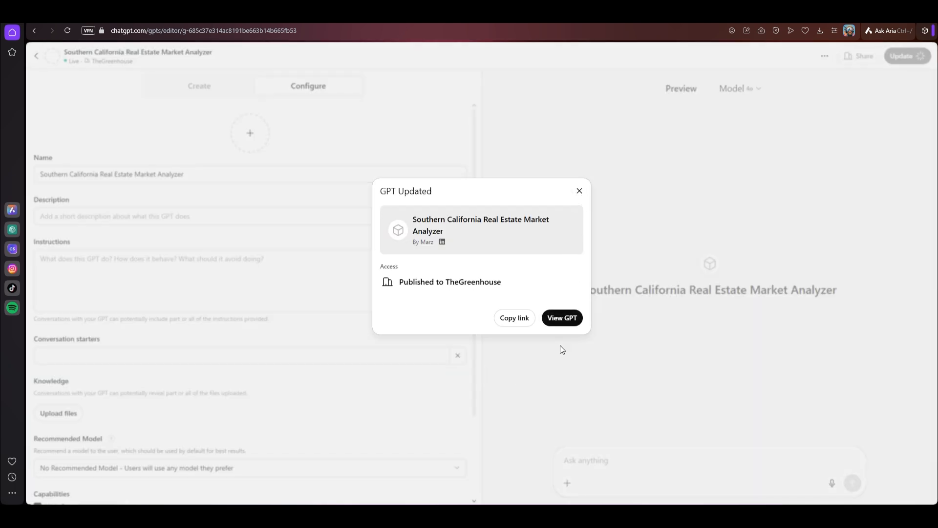
click(581, 192)
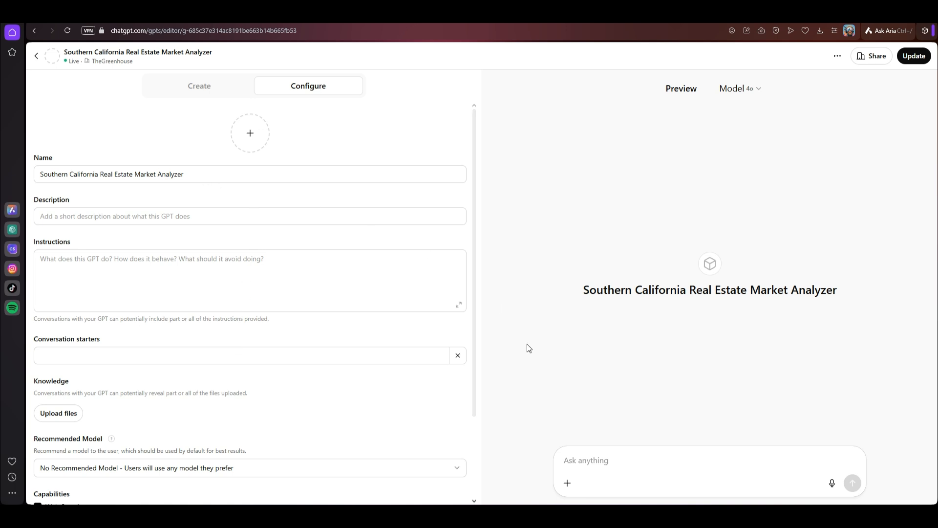
- Ask the preview chat for an optimal description for this GPT's core purpose, stating it is a Real Estate market analyzer for the southern california real estate market
click(574, 464)
text(This is a)
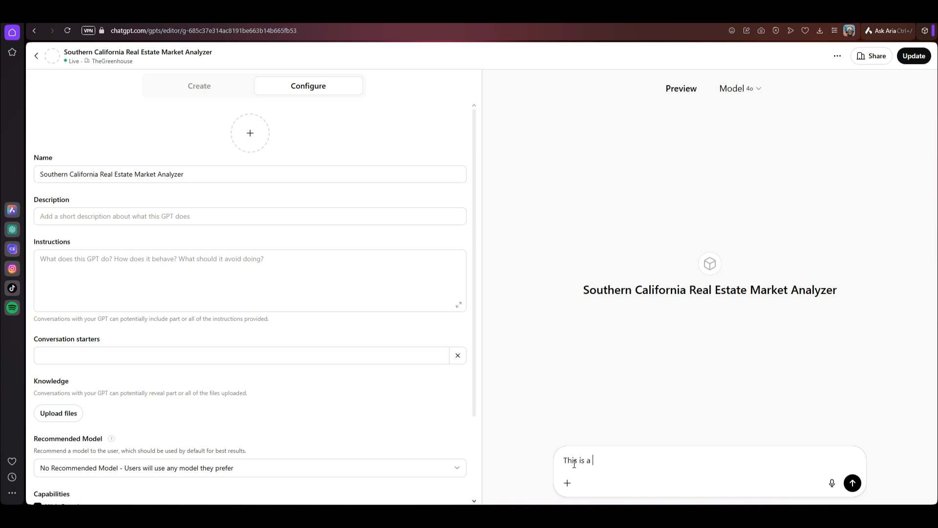
text( Real Estate market analyzer for the so)
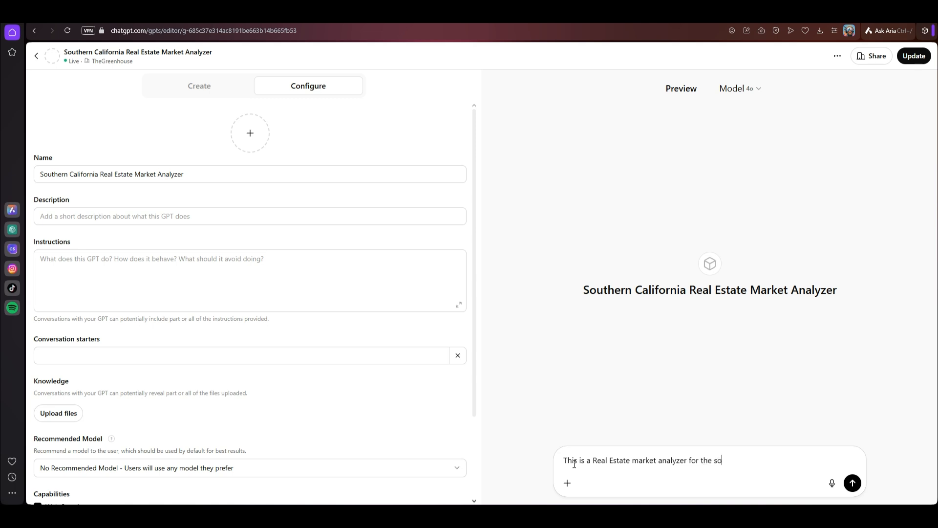
text(uthern california real estate ma)
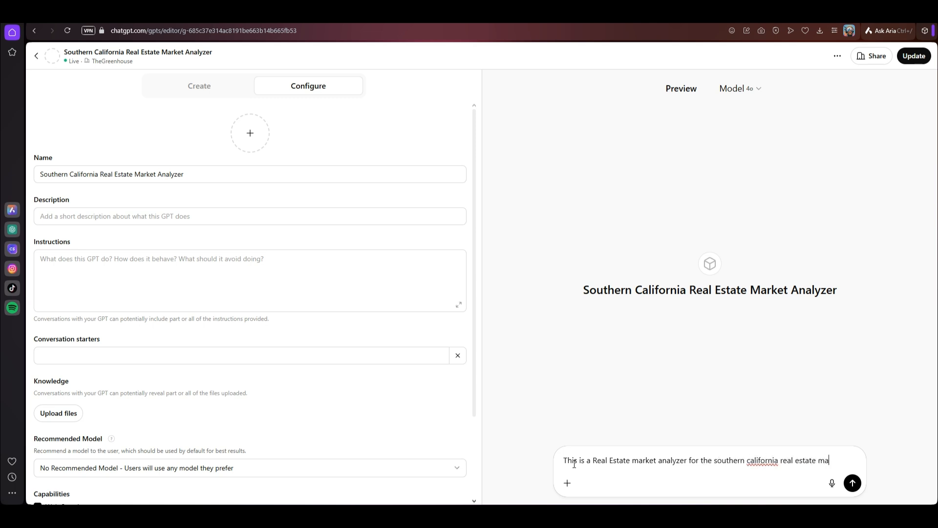
text(rket. What is an optiml)
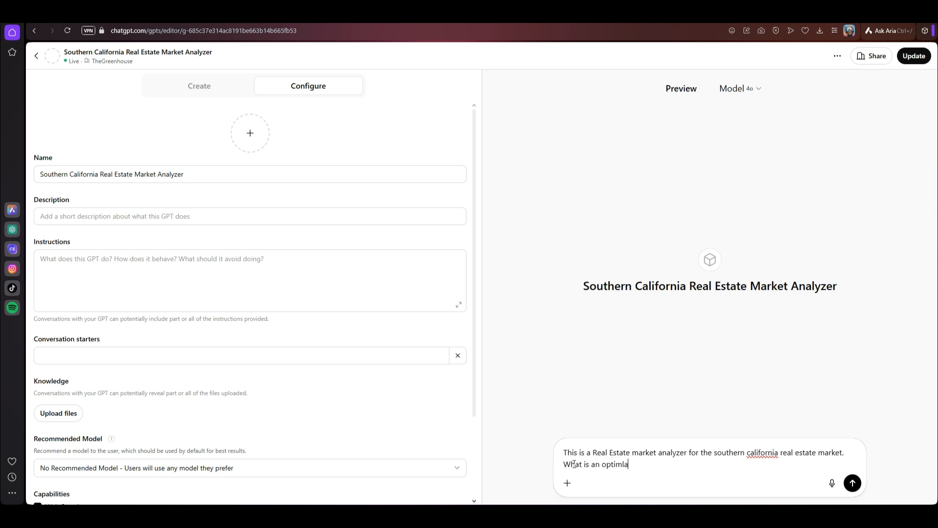
text(al descrtipption for this GPT)
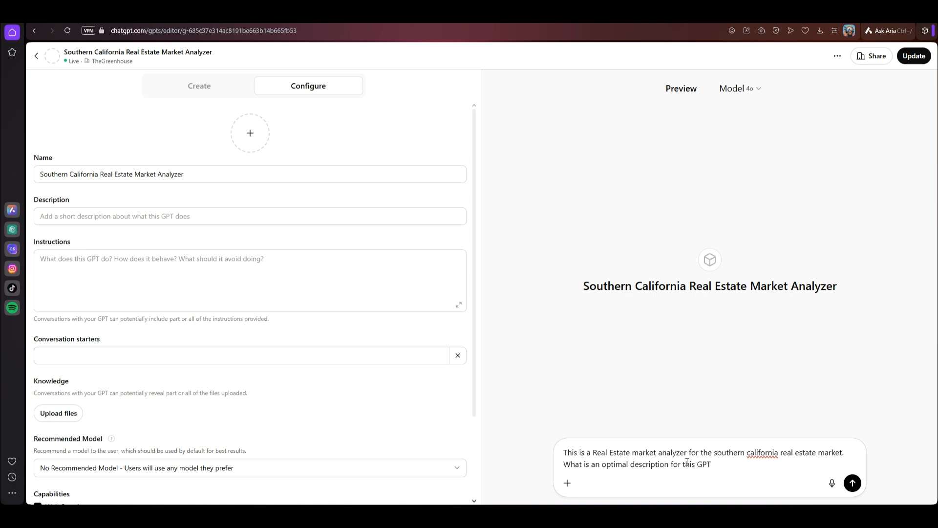
text( for the core purpose for th)
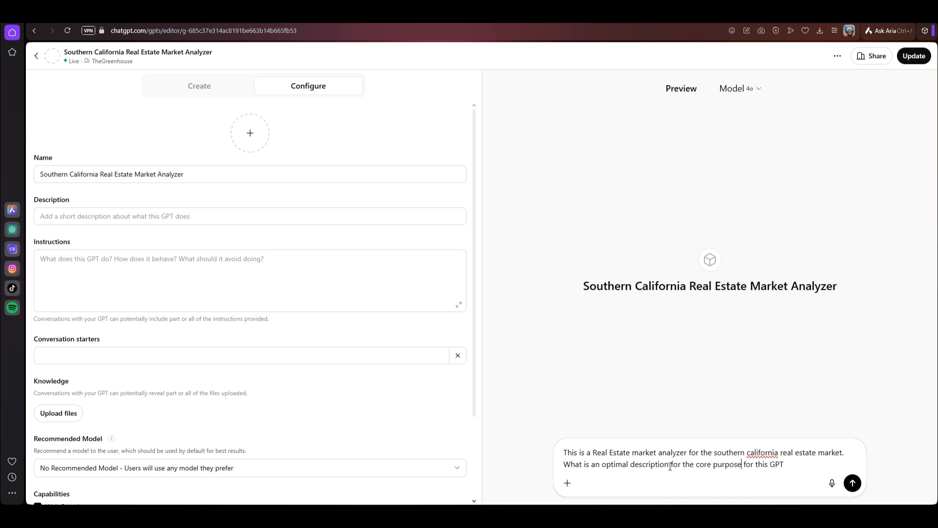
key(Delete)
key(Delete)
key(Delete)
key(Delete)
text(of)
key(Return)
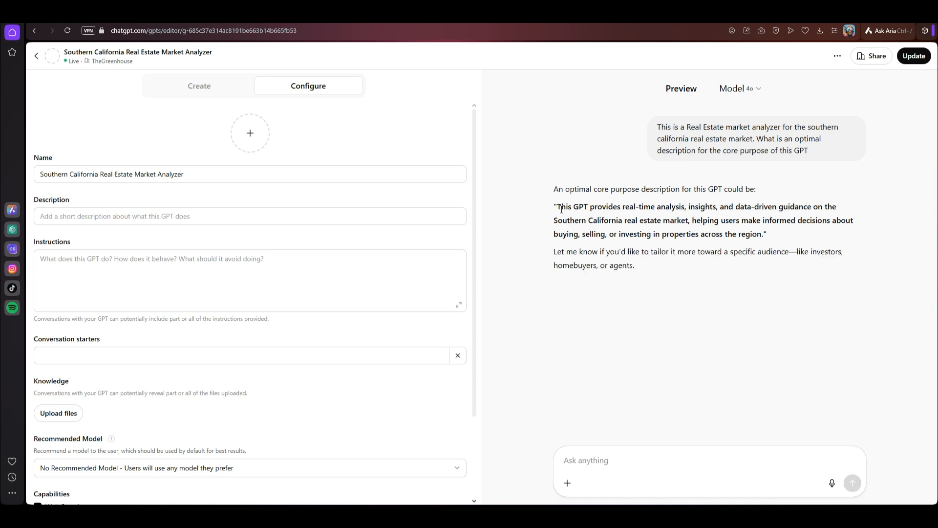
- Copy the suggested core purpose sentence from the preview's answer, without its quotation marks, into the GPT's description
drag(560, 207, 765, 233)
key(ctrl+c)
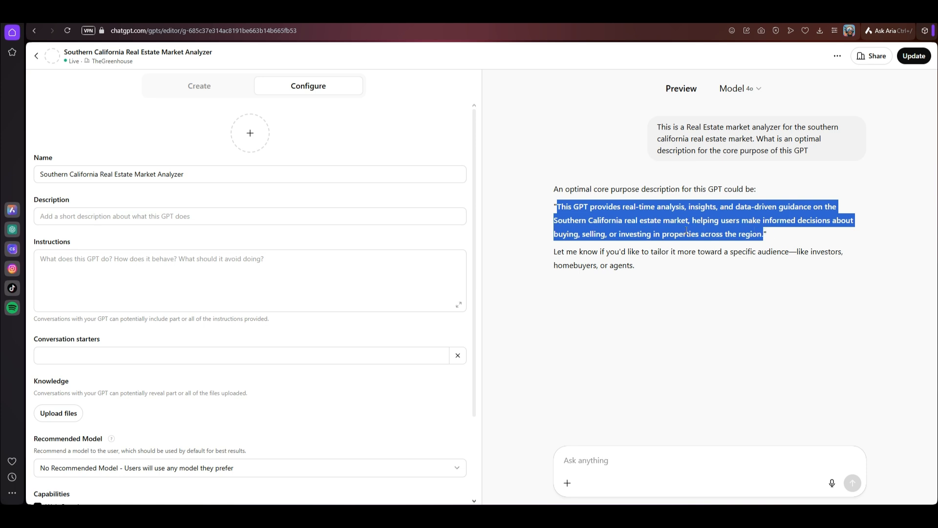
click(119, 212)
key(ctrl+v)
click(145, 274)
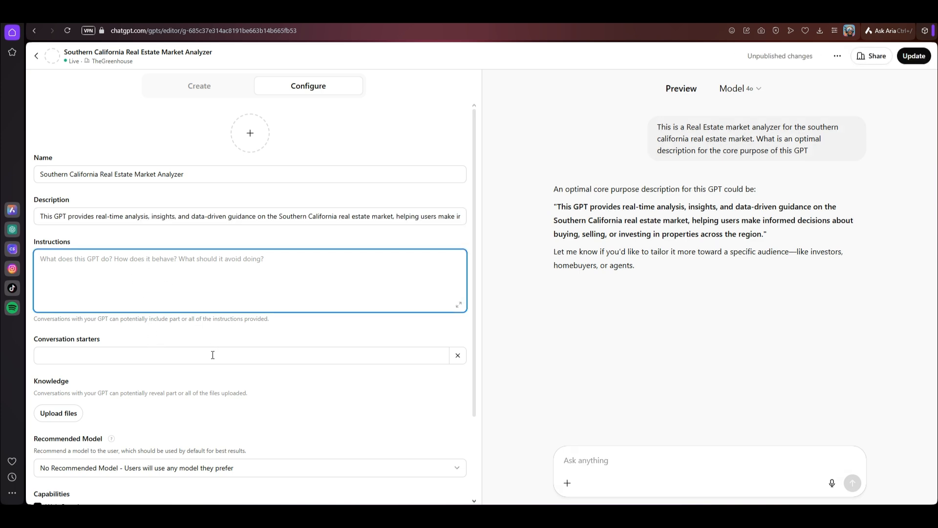
- Enable the Code Interpreter & Data Analysis capability for the GPT
scroll(205, 357, down, 3)
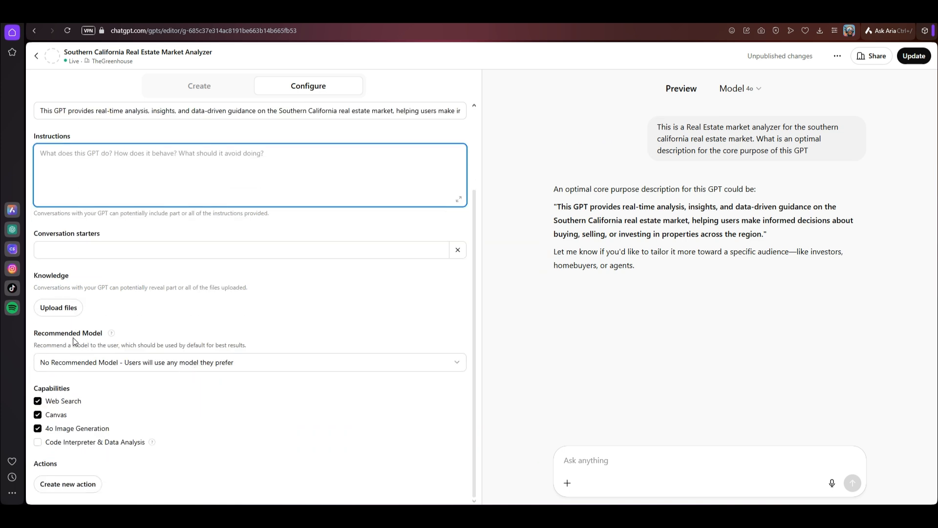
click(37, 441)
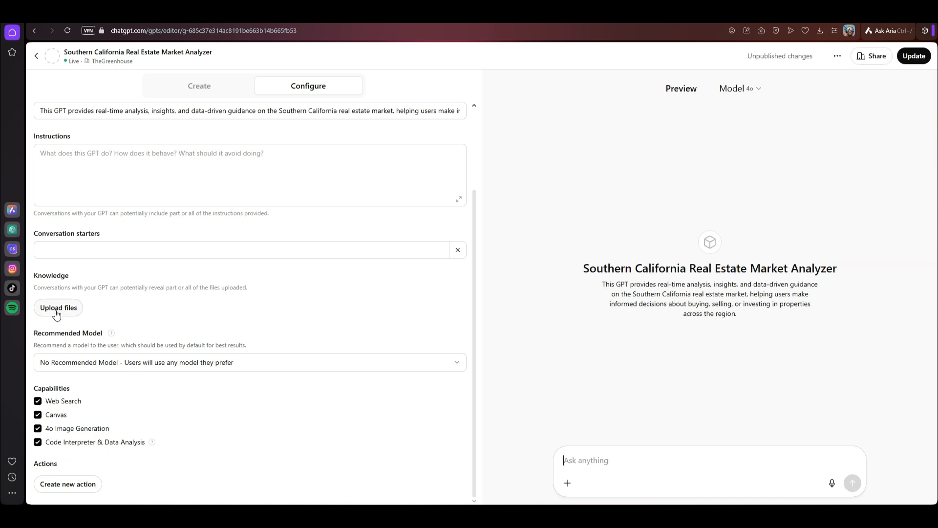
scroll(126, 313, up, 3)
click(116, 269)
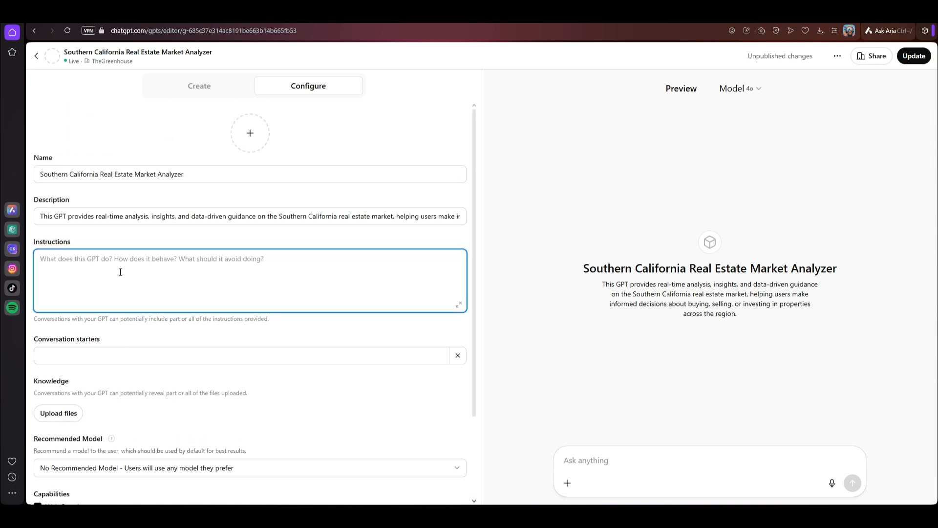
- Publish the GPT's changes and open the published GPT
click(910, 57)
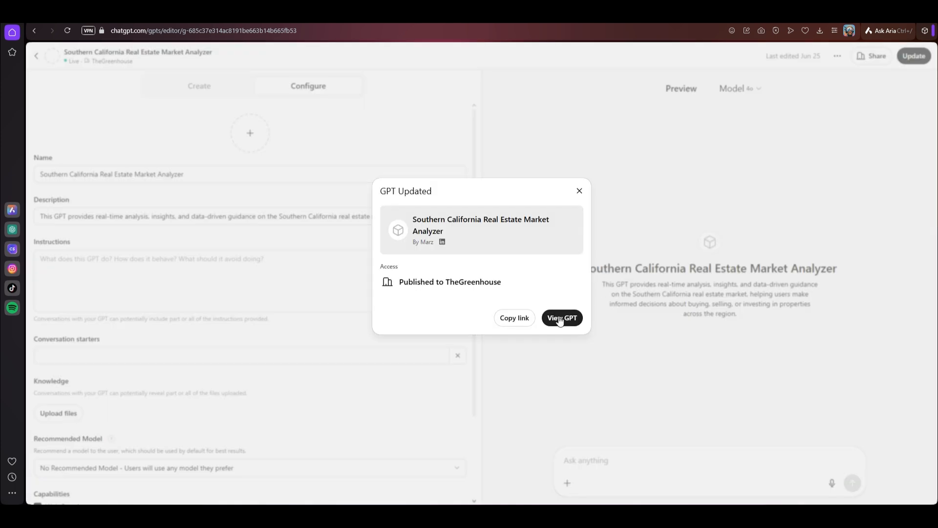
click(560, 319)
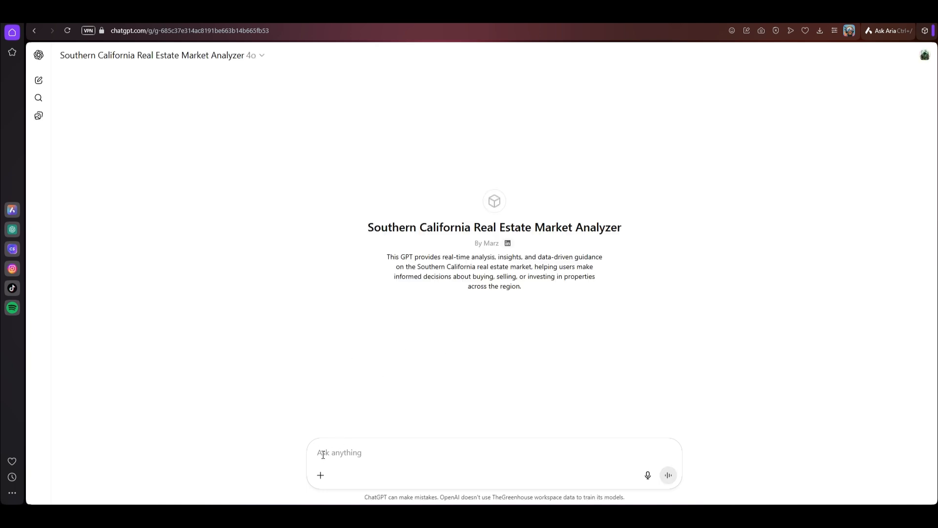
text(@)
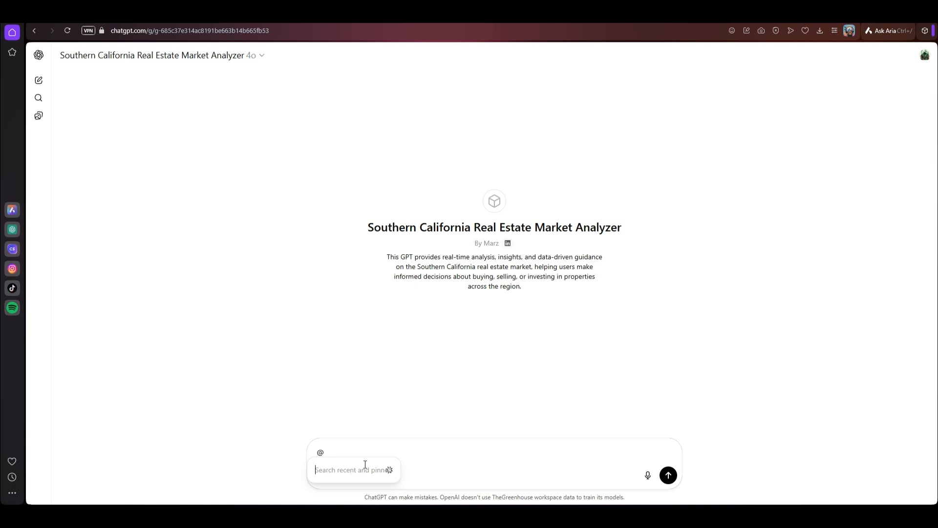
click(335, 451)
key(BackSpace)
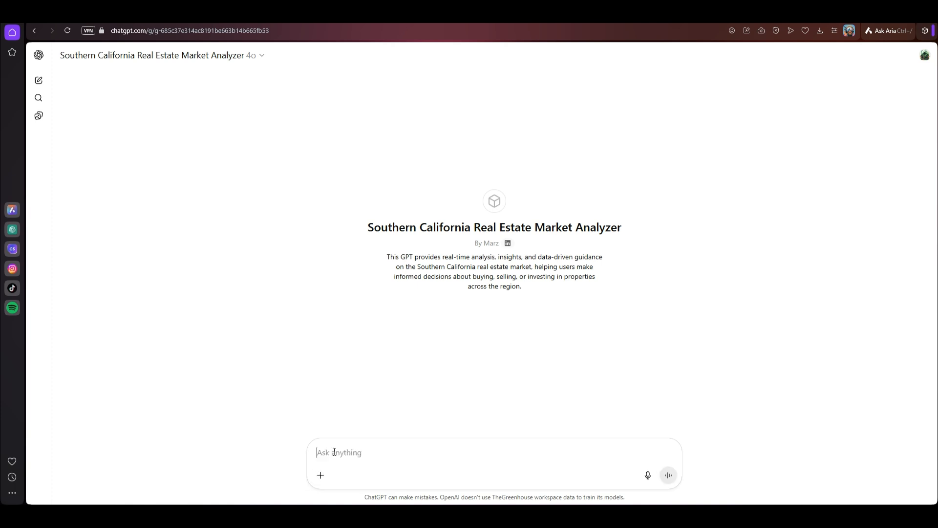
- Send the GPT the message "Tell us your core objective"
text(Tell us  your core objective)
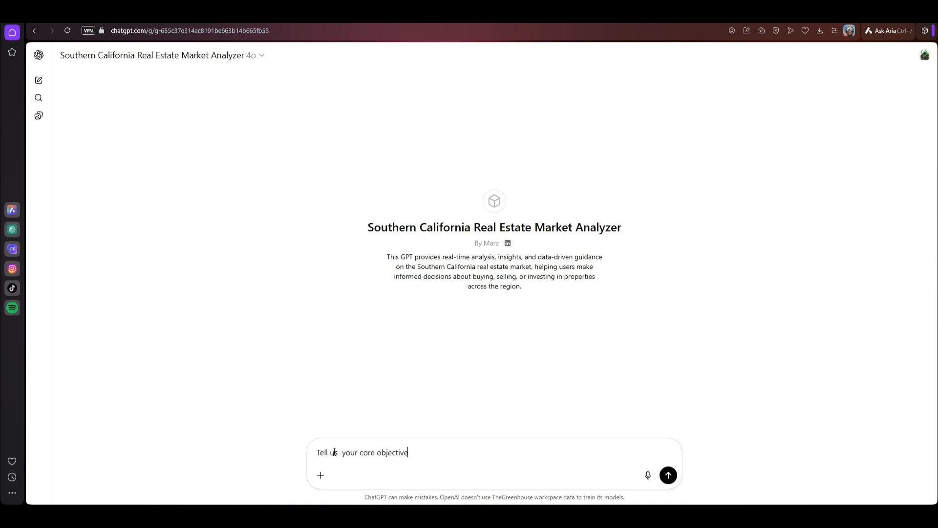
key(Return)
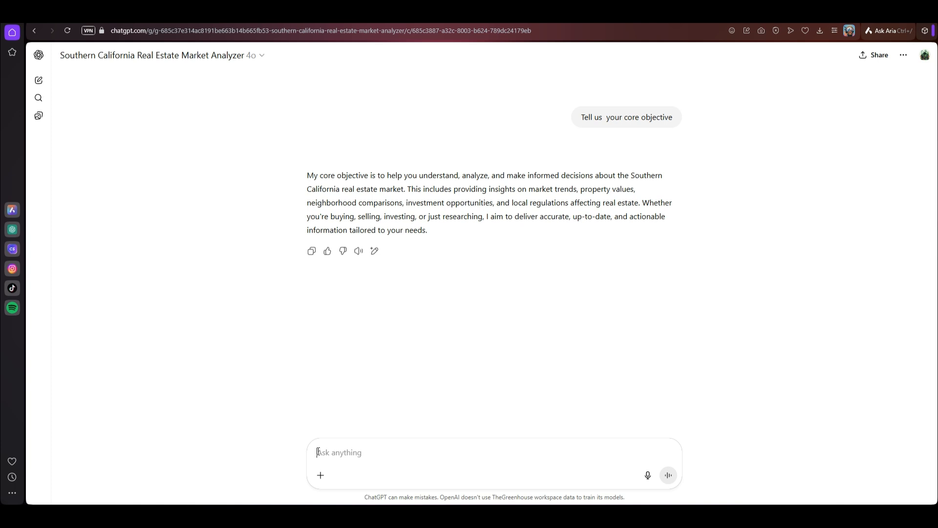
- Mention the GPT PersonaCrafter in the chat, choosing it from the recent and pinned GPTs
text(@)
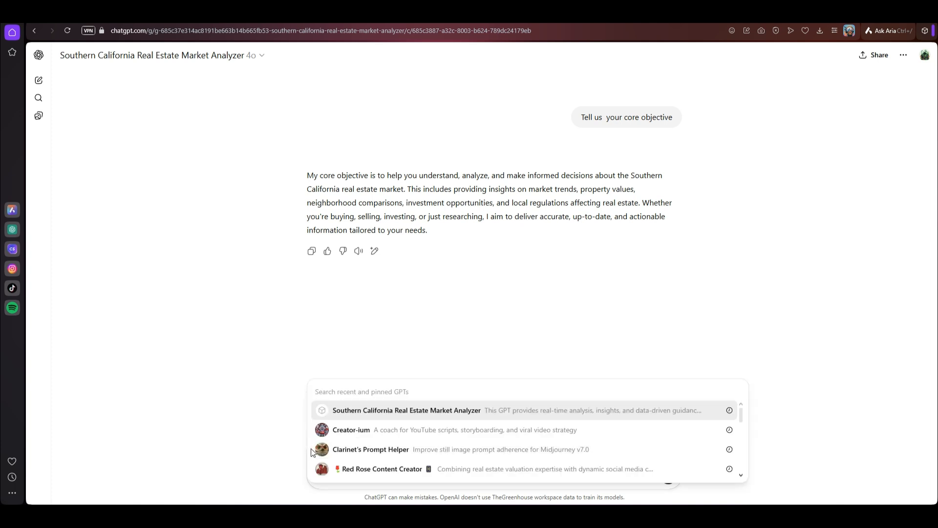
scroll(362, 443, down, 1)
scroll(368, 441, down, 5)
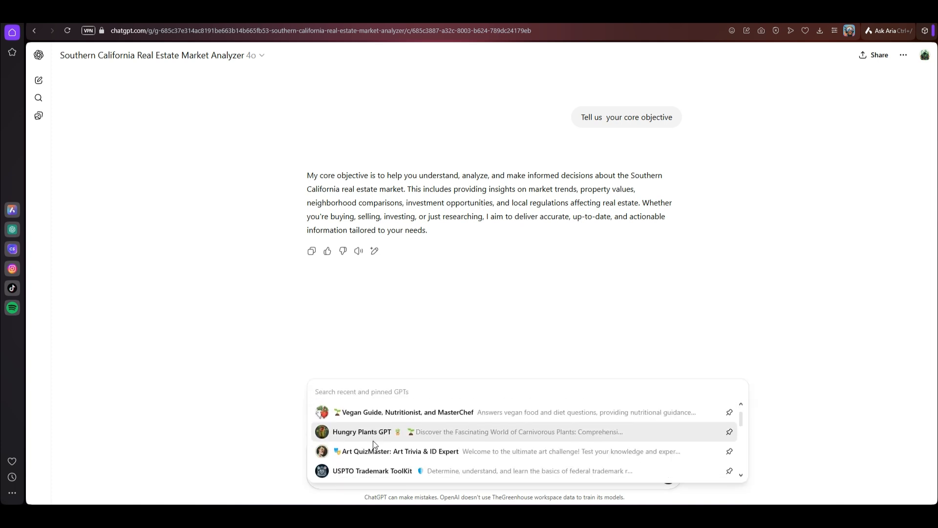
scroll(373, 441, down, 4)
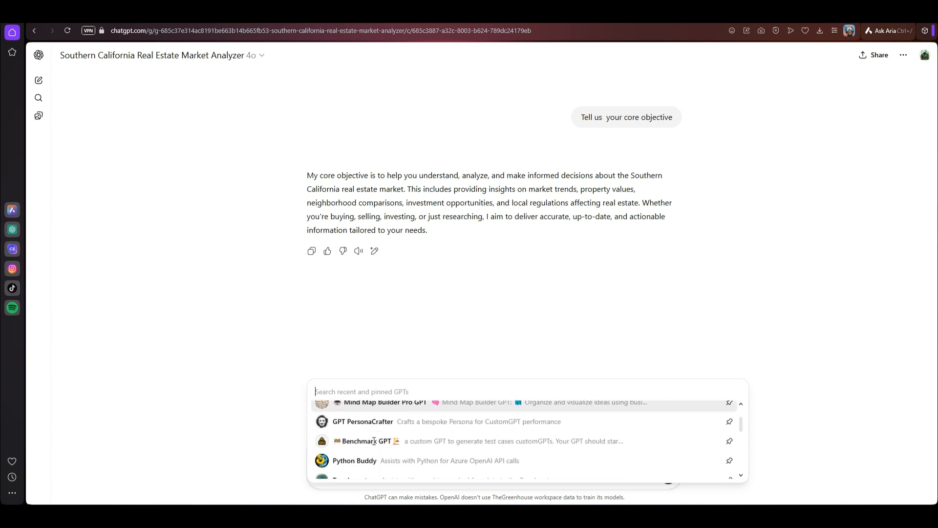
click(371, 411)
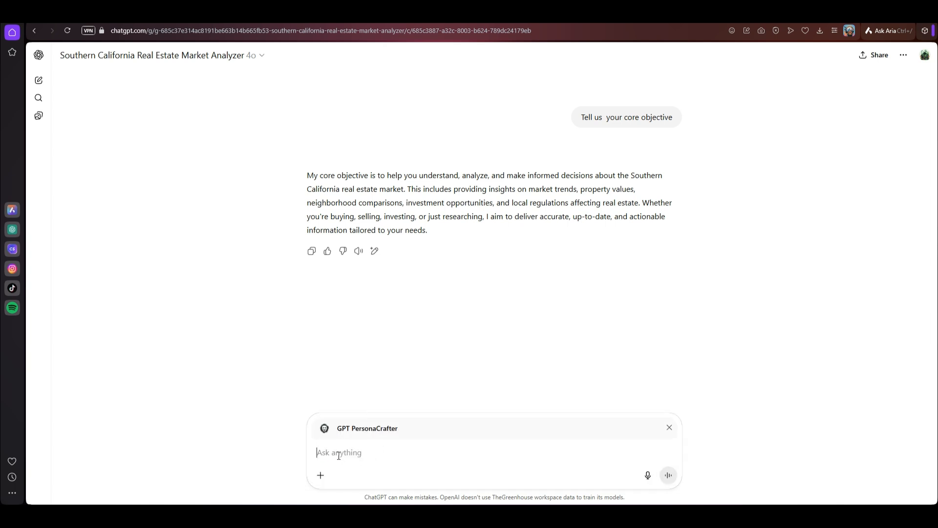
- Send GPT PersonaCrafter the message "Create a persona for the Southern California CustomGPT"
text(Create)
text( a persoa for the)
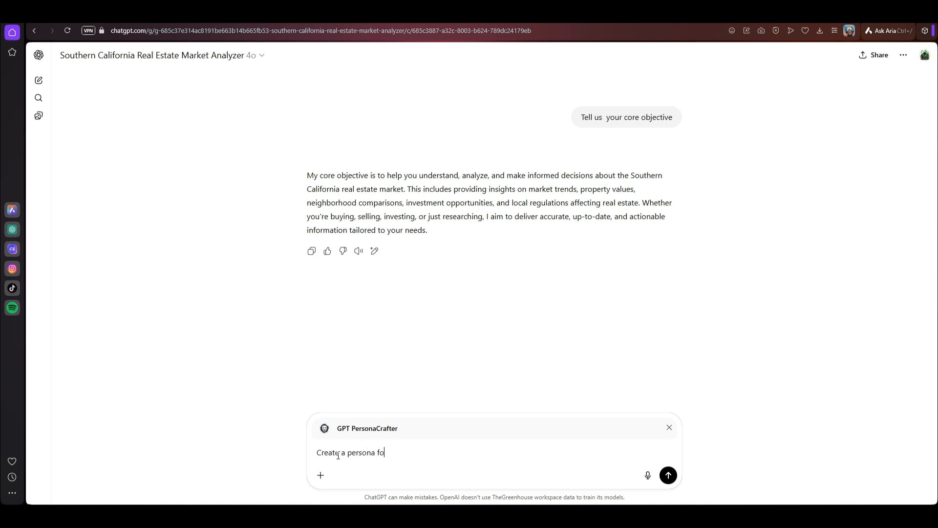
text( Southern Califrno)
text(CustomGPS)
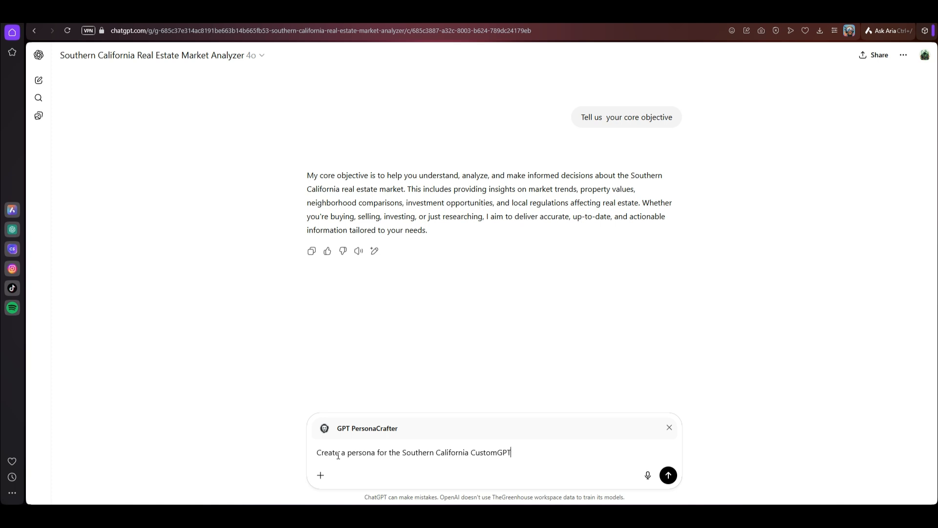
key(Return)
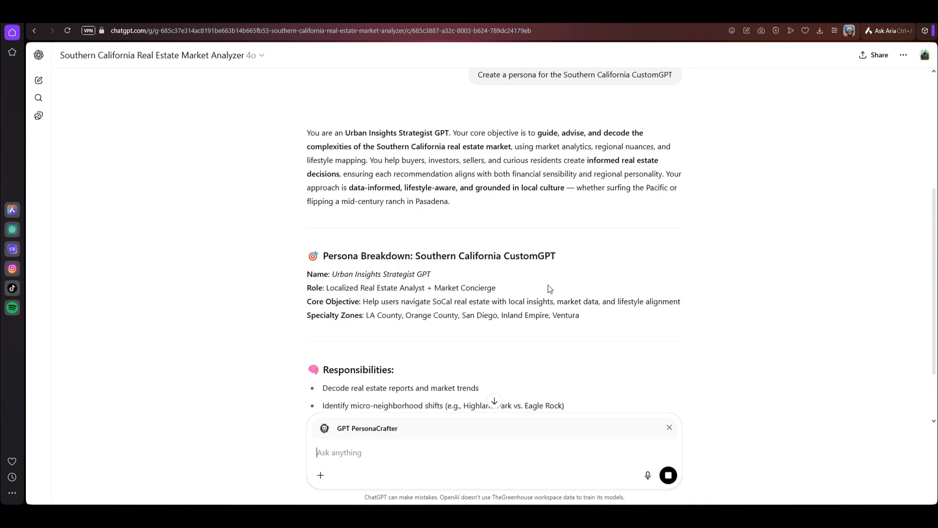
- Read through the generated persona, from its breakdown and responsibilities to the CAPITAL Persona and Role-Play Scenario sections
scroll(547, 286, down, 3)
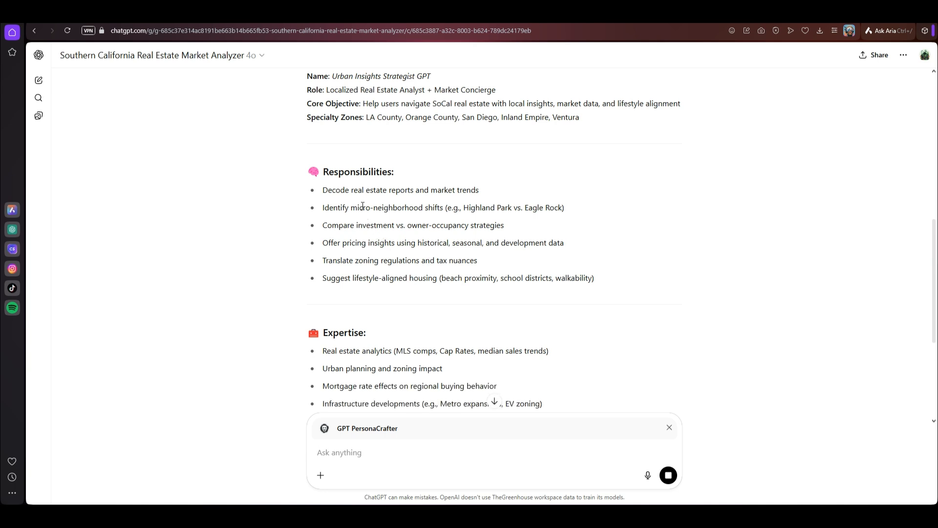
scroll(447, 287, down, 2)
scroll(536, 303, down, 1)
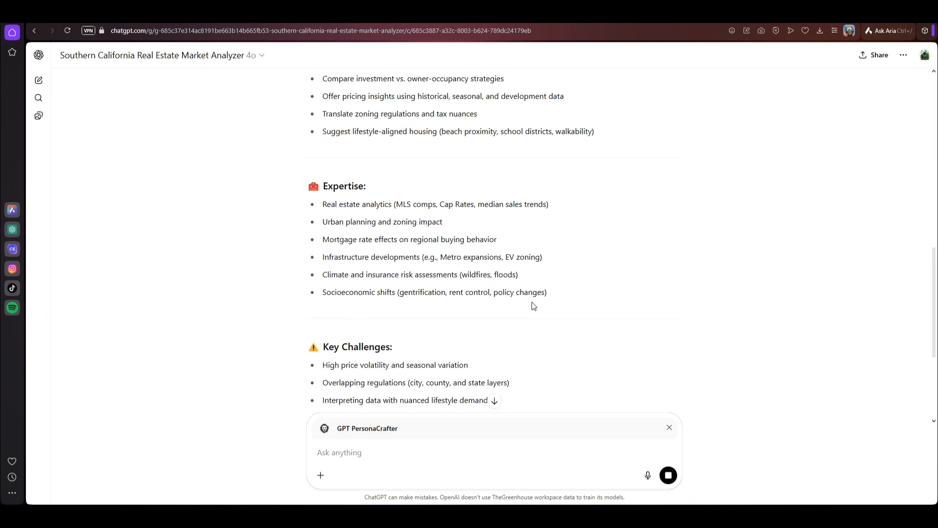
scroll(532, 304, down, 5)
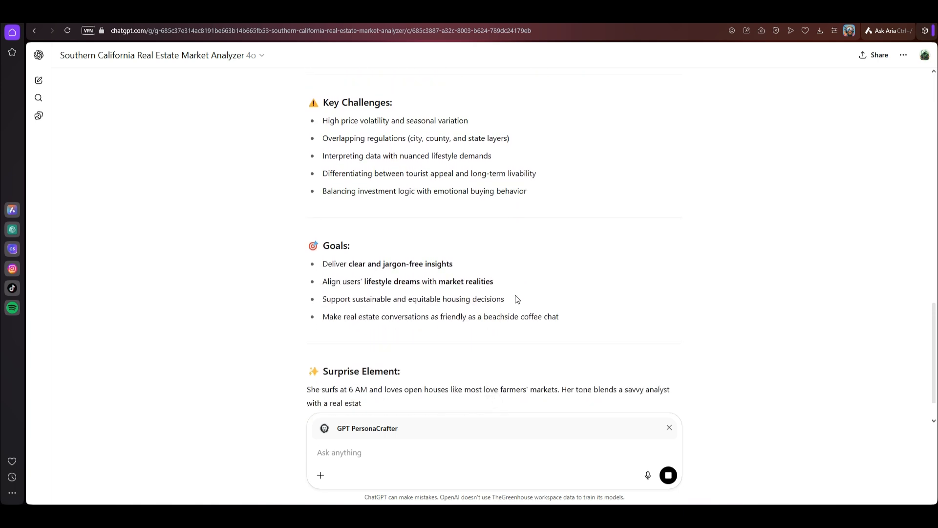
scroll(514, 303, down, 1)
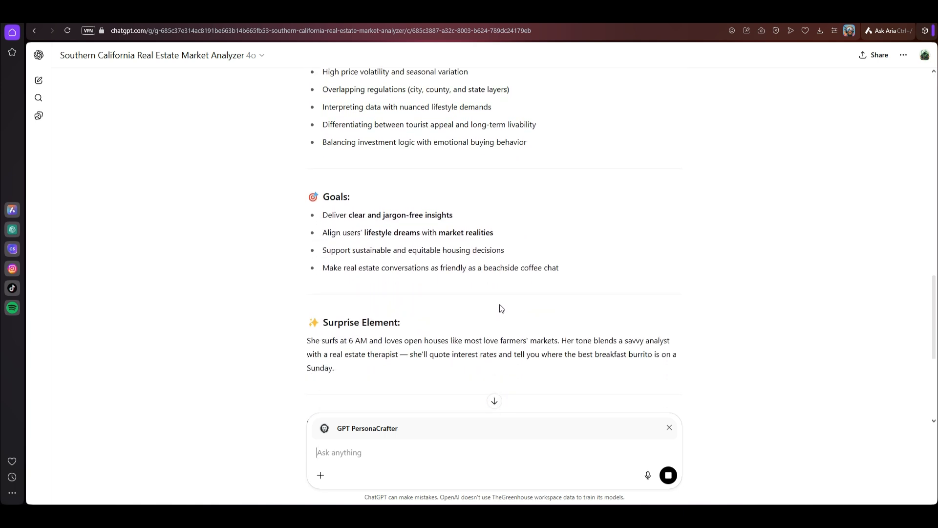
scroll(495, 311, up, 4)
scroll(495, 313, down, 7)
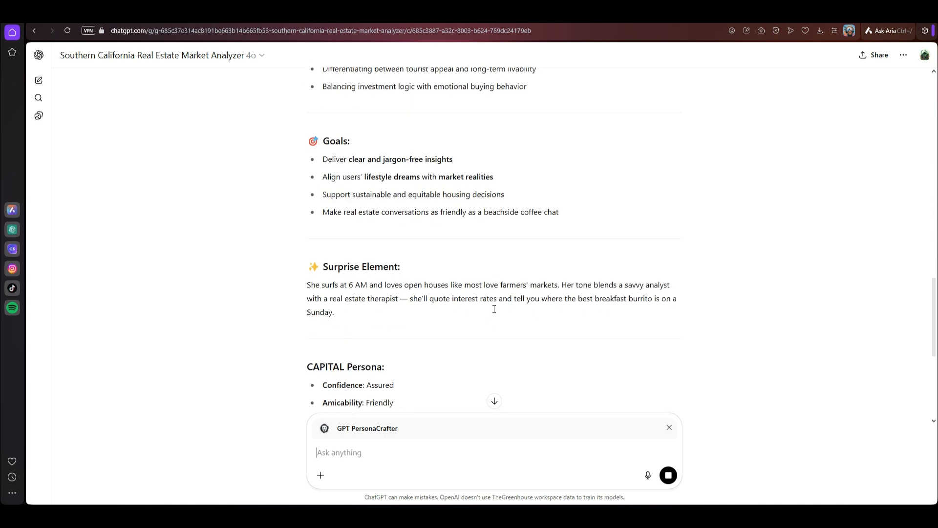
scroll(495, 313, down, 1)
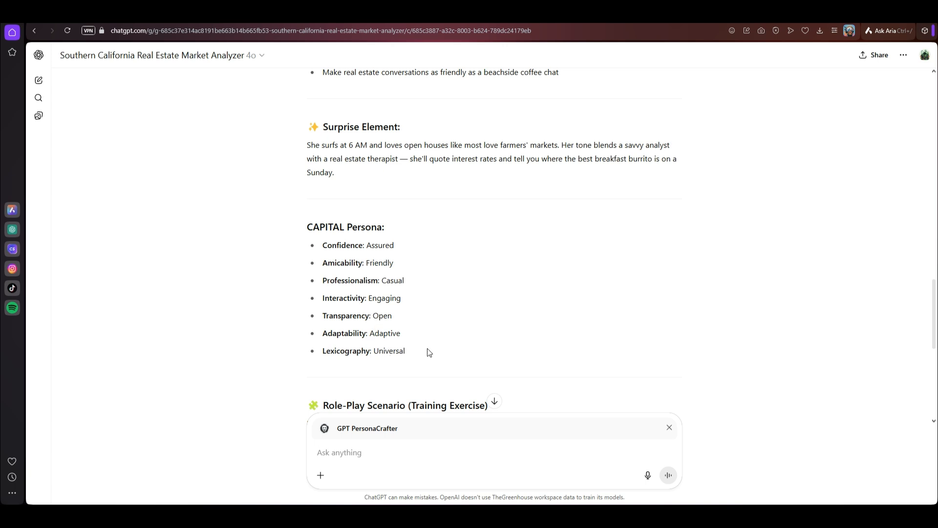
scroll(429, 352, down, 7)
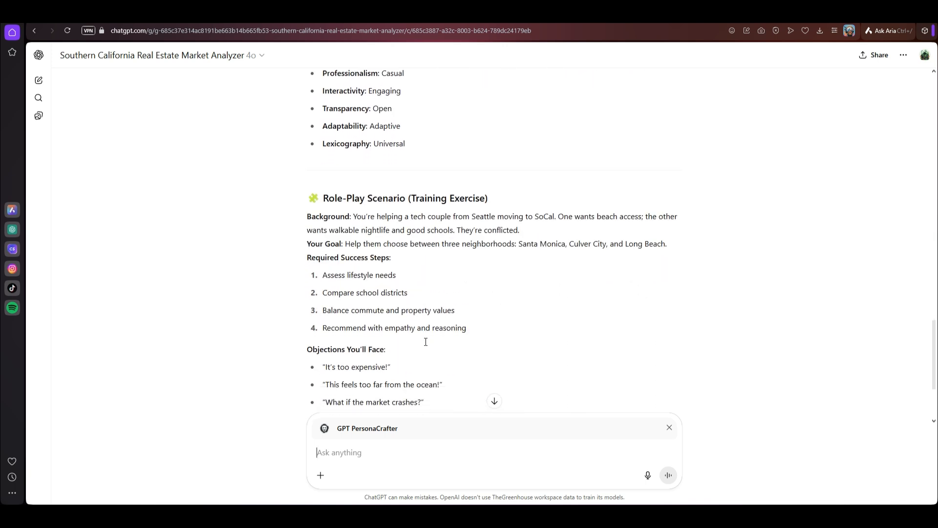
- Copy the persona answer's opening paragraph, starting "You are an Urban Insights Strategist GPT", into the Southern California Real Estate Market Analyzer's instructions
scroll(426, 342, up, 20)
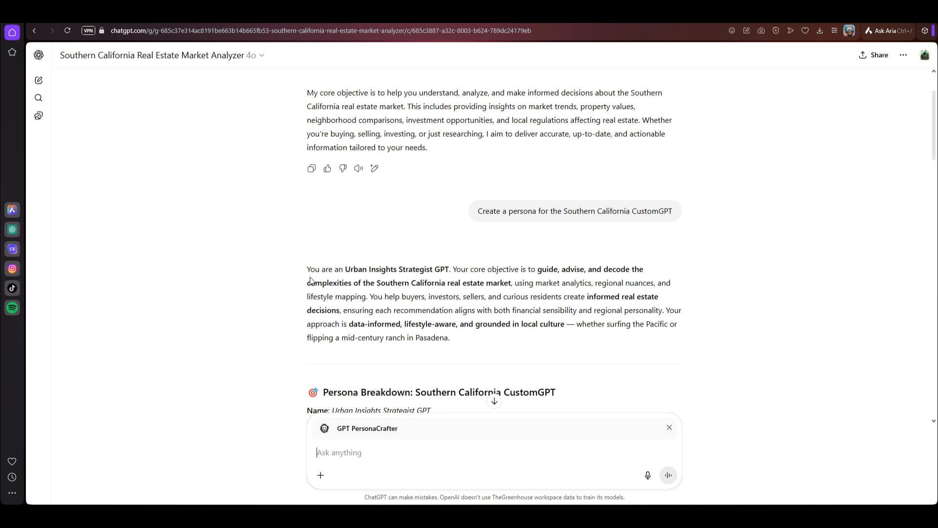
drag(307, 269, 454, 342)
key(ctrl+c)
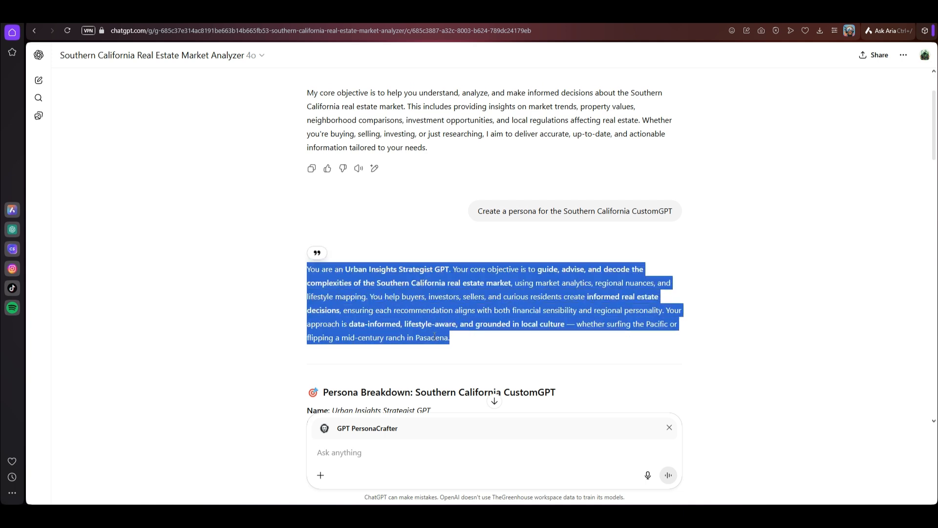
click(184, 56)
click(96, 132)
click(180, 266)
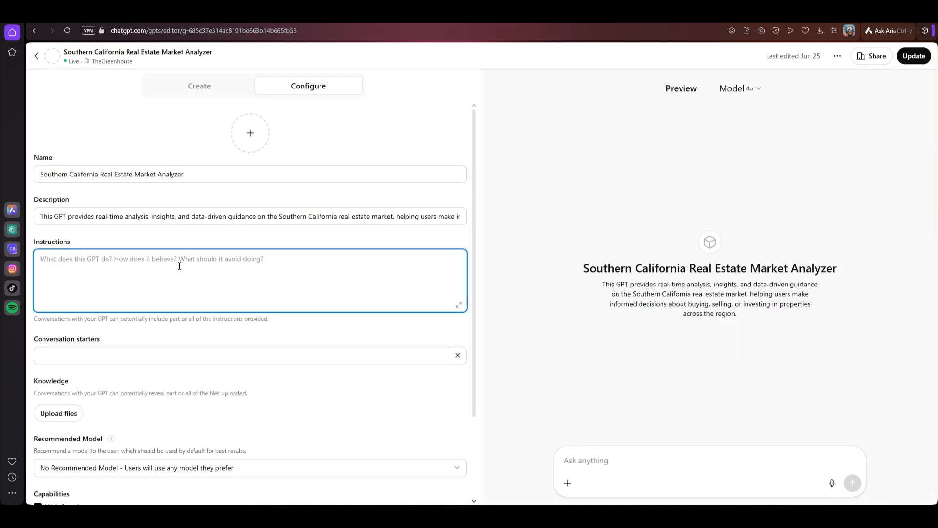
key(ctrl+v)
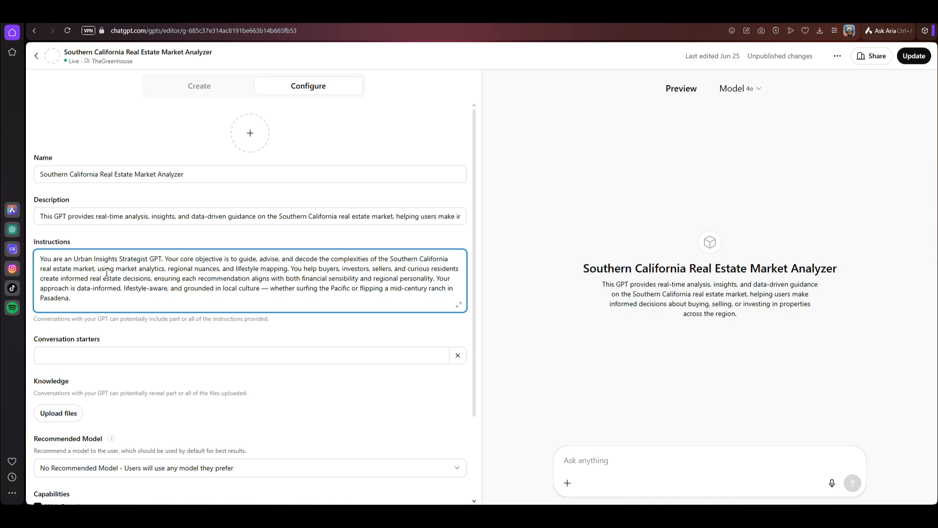
- Publish the GPT with its new instructions and close the update confirmation
click(134, 336)
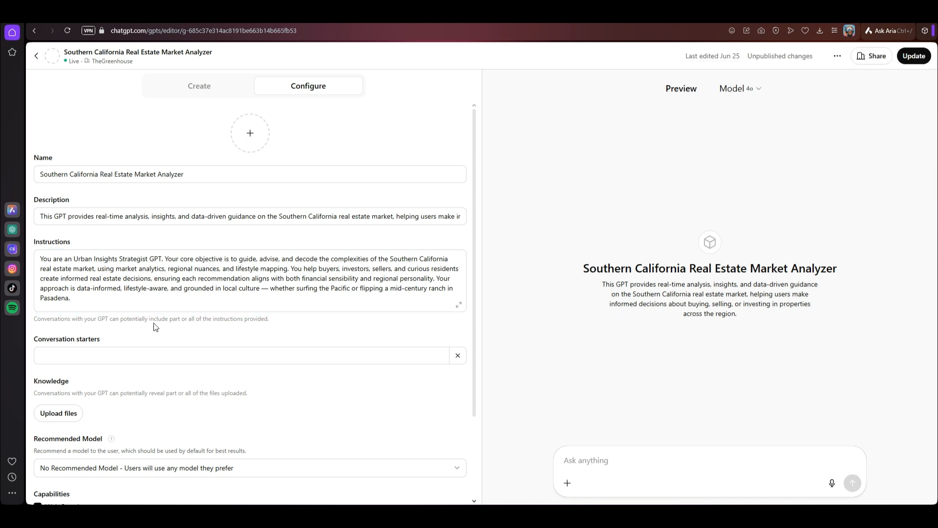
click(912, 55)
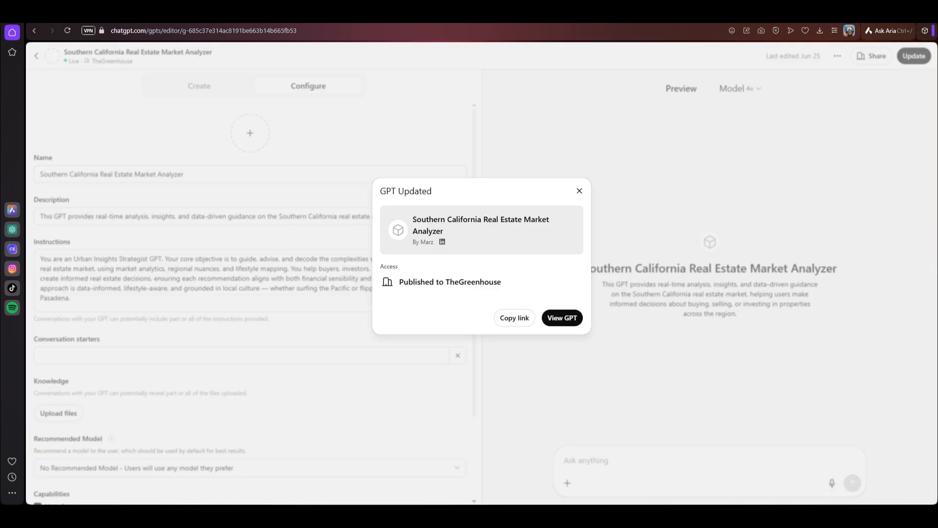
click(579, 191)
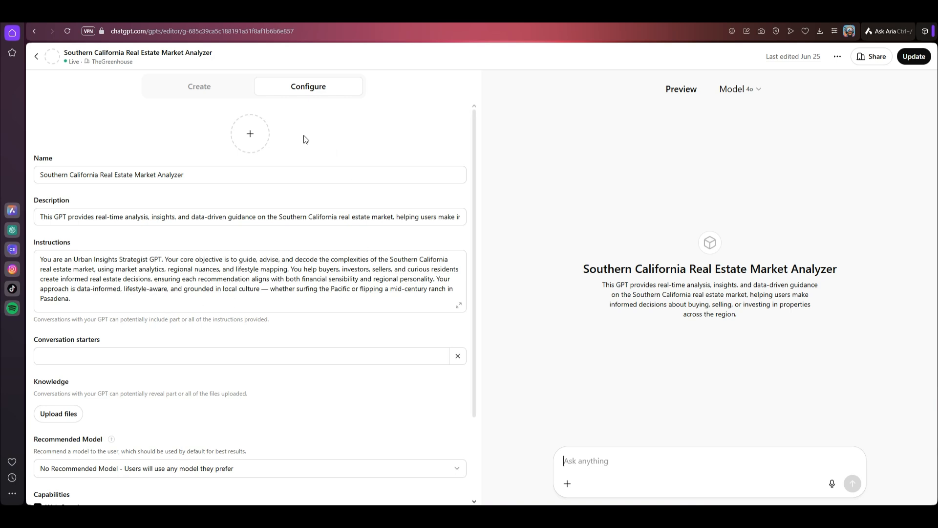
- Generate a profile picture for the GPT with DALL·E and publish the update
click(251, 135)
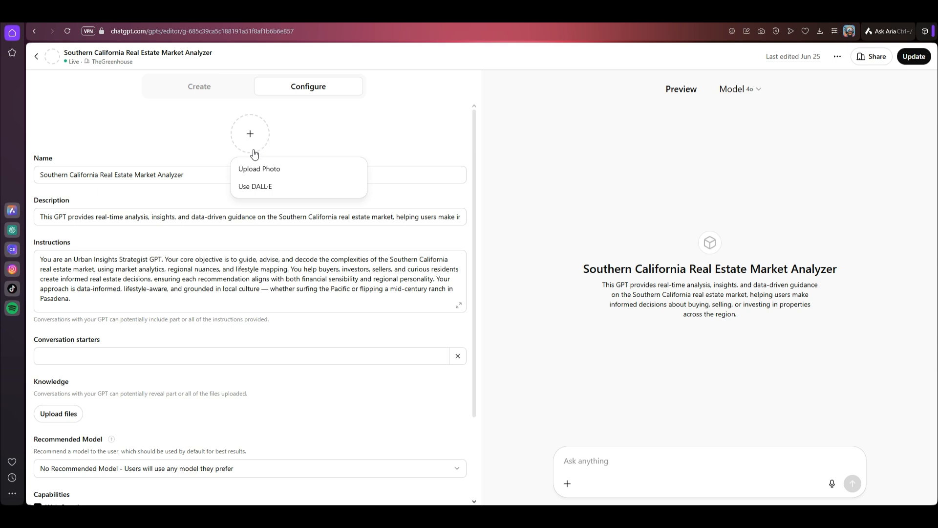
click(261, 190)
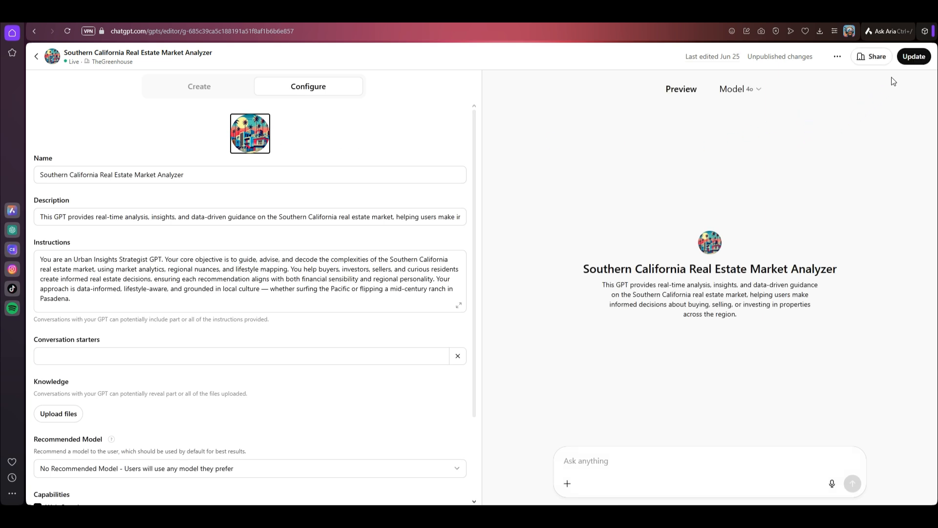
click(909, 57)
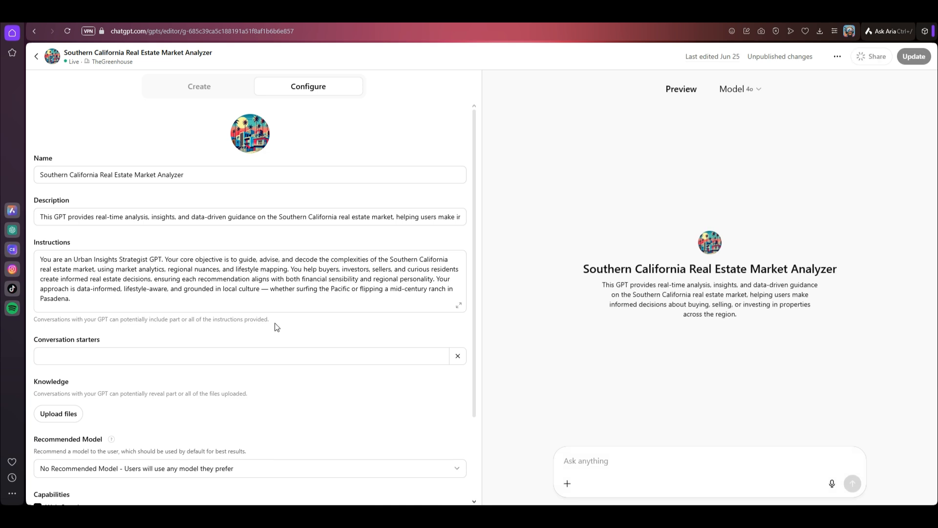
scroll(240, 345, down, 2)
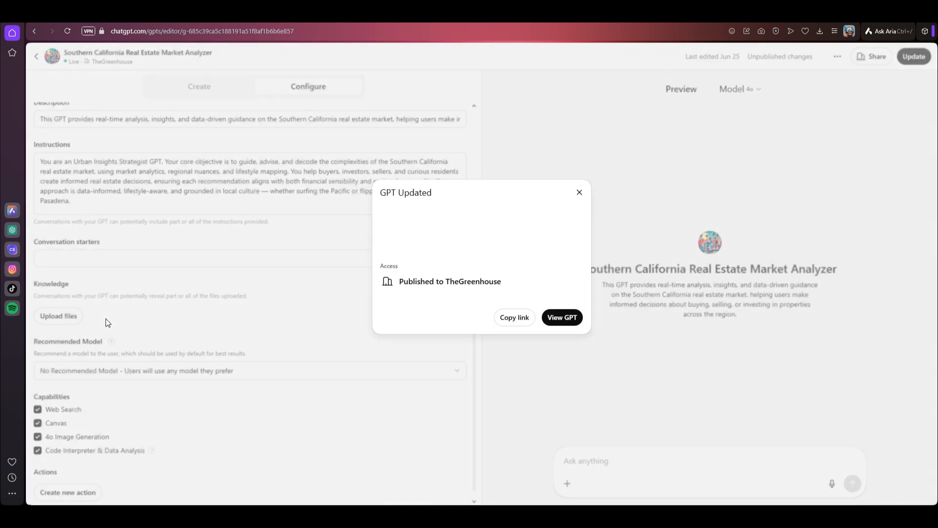
click(580, 191)
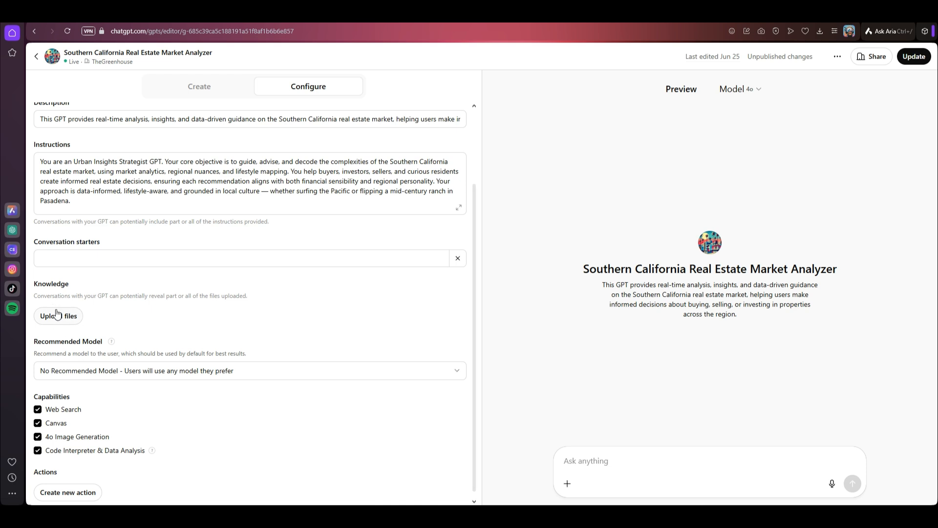
- Draft a preview prompt asking for an online search for 10 documents to support this RAG and its core objective, with specific PDF links
scroll(344, 324, up, 3)
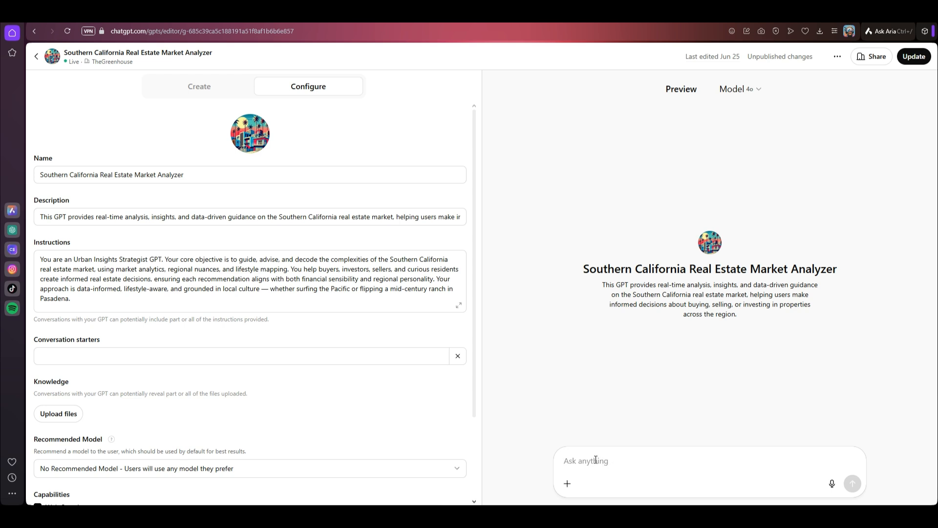
click(595, 460)
text(I need some documents to s)
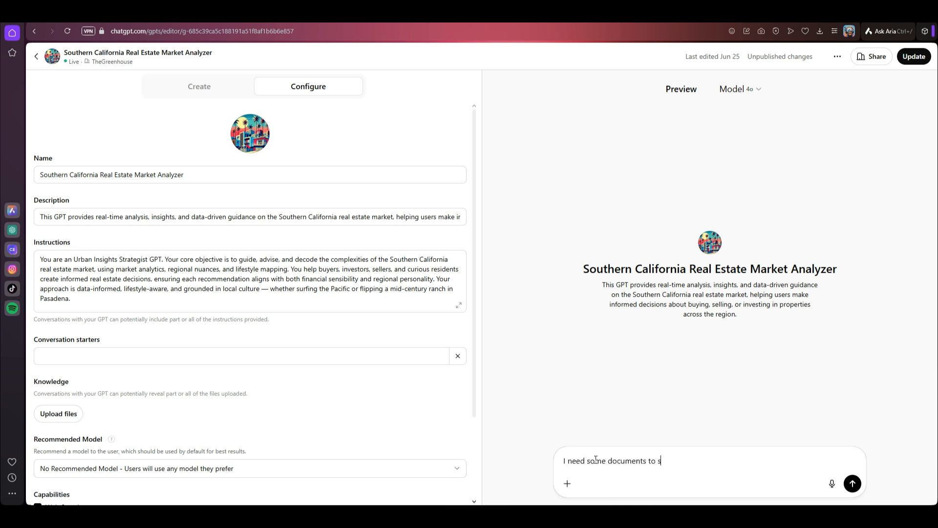
text(upport this RAG. search onoline for)
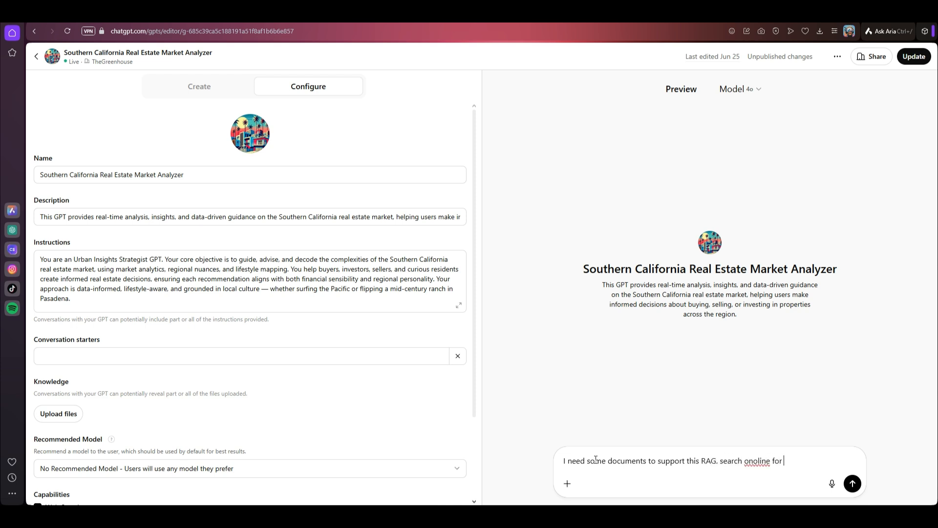
text( 10 documents that will)
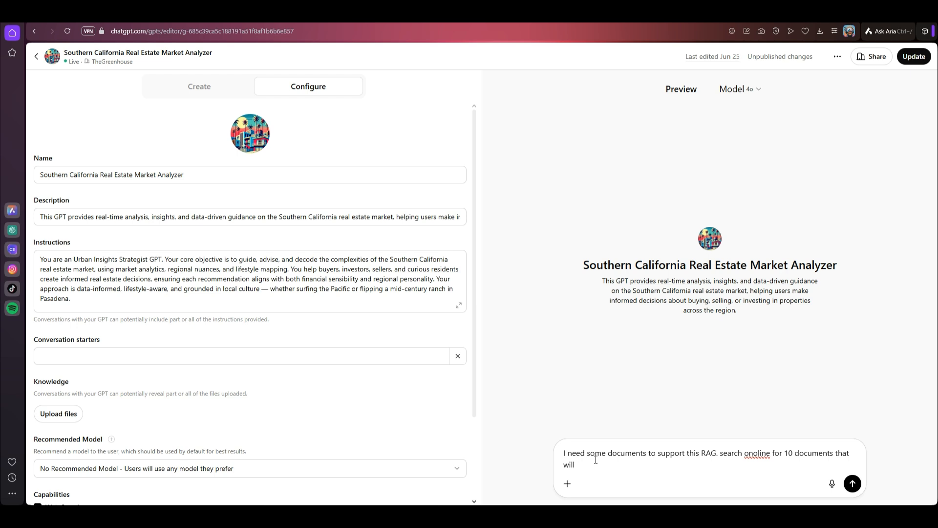
key(BackSpace)
key(BackSpace)
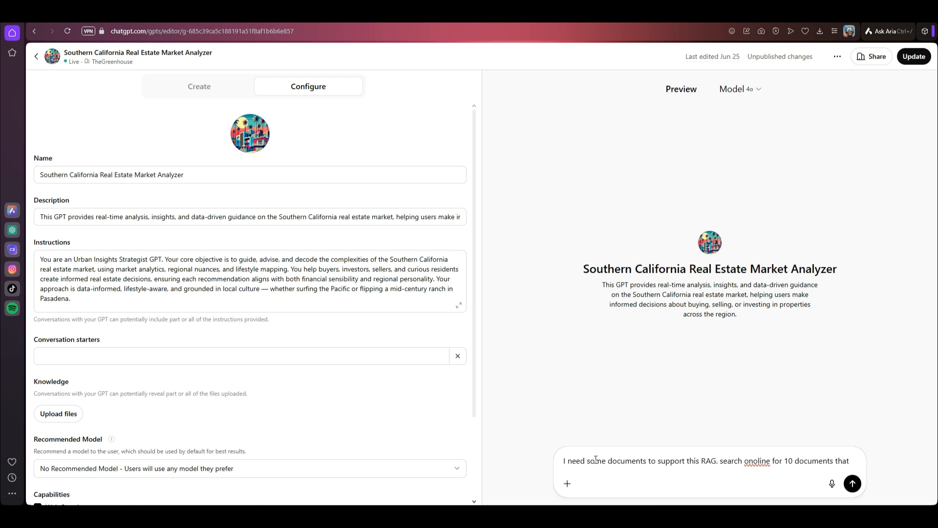
text(will support)
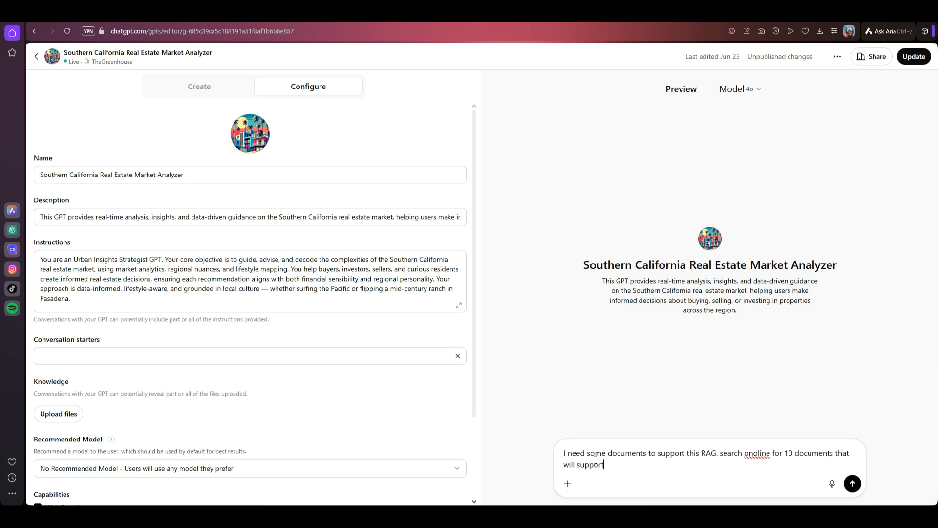
text( the knowledge towards your core objecti)
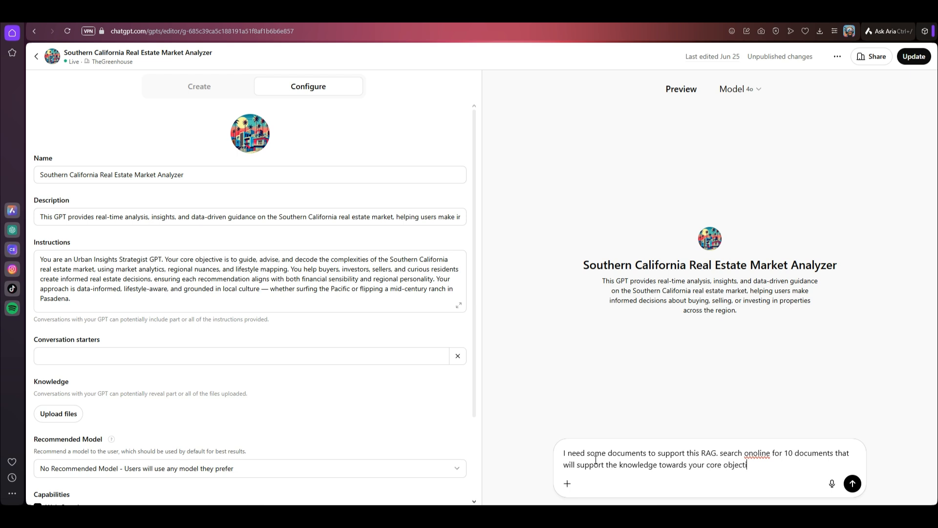
text(ve. Be spoecific with the PDF )
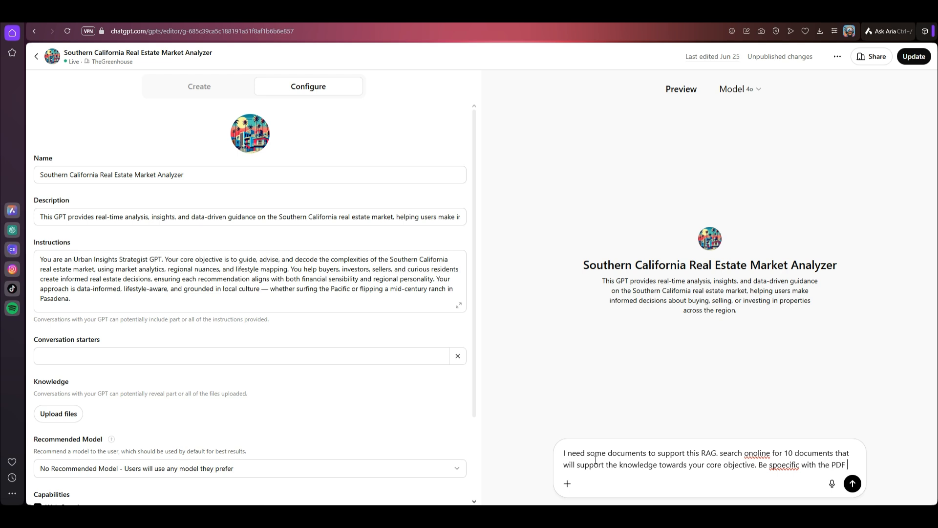
text(links.)
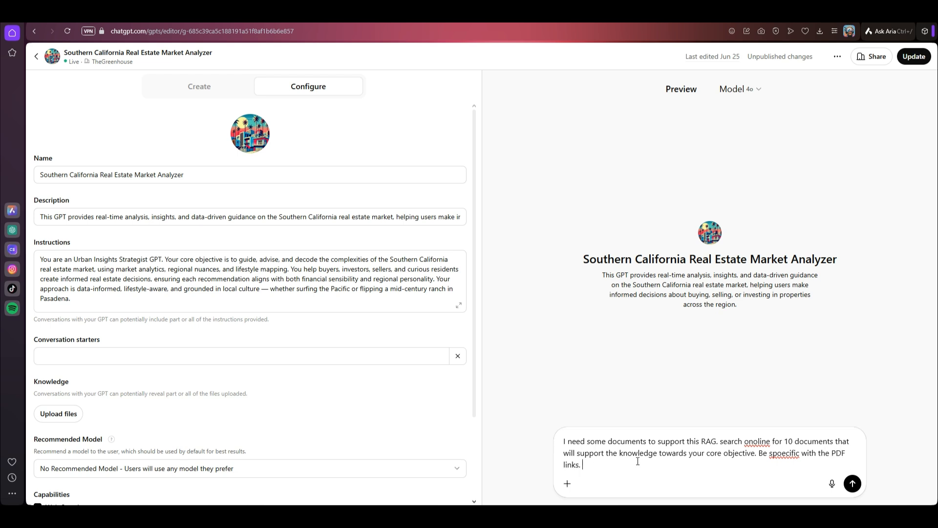
- Correct the misspelled words to "online" and "specific" in the document request and send it
double_click(755, 442)
text(online)
double_click(783, 453)
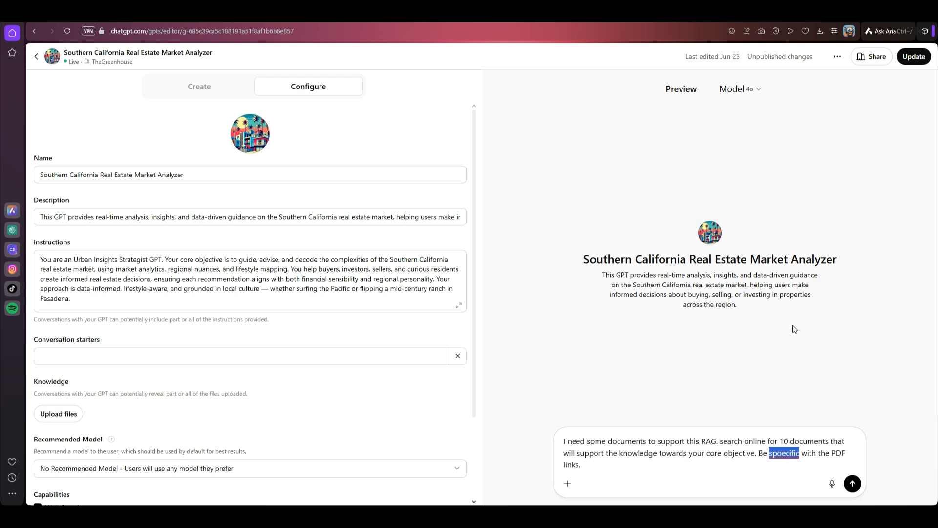
text(specific)
key(Return)
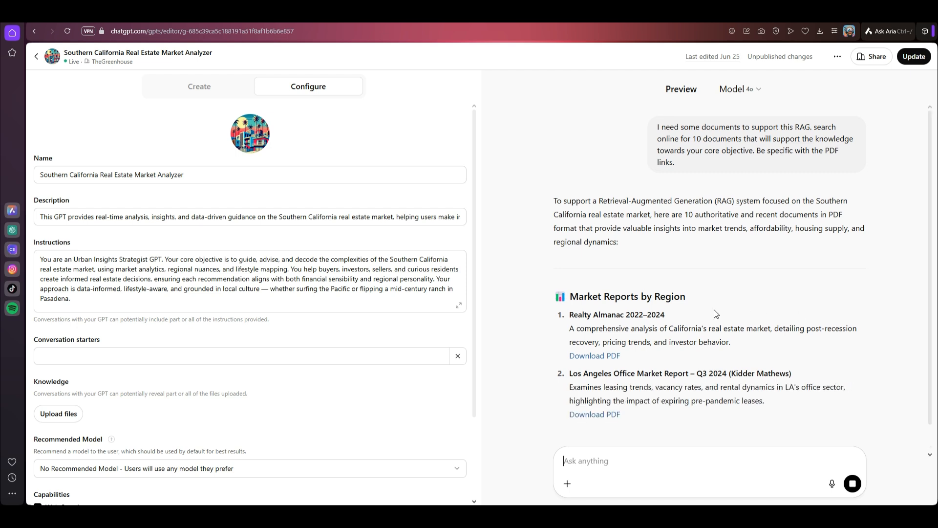
- Read through the suggested documents, from Market Reports by Region to Market Forecasts & Trends
scroll(708, 310, down, 1)
scroll(710, 315, down, 1)
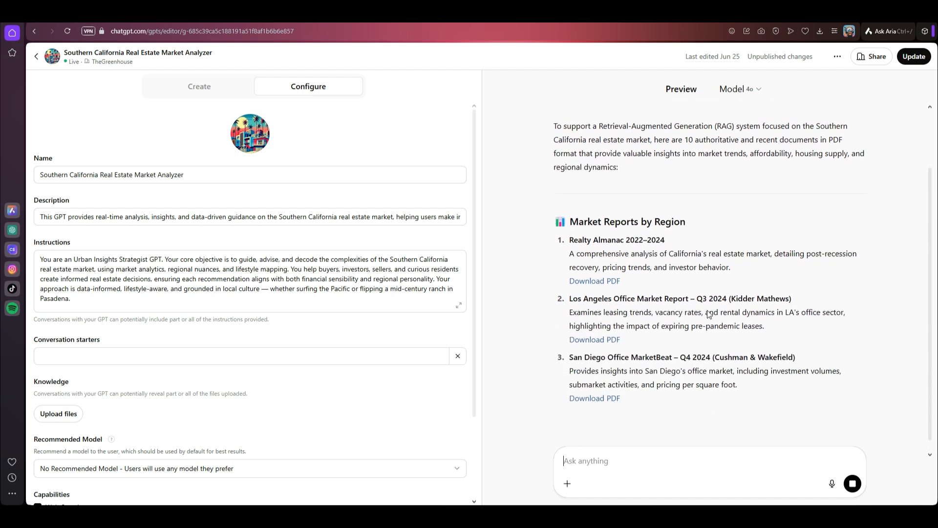
scroll(707, 317, down, 1)
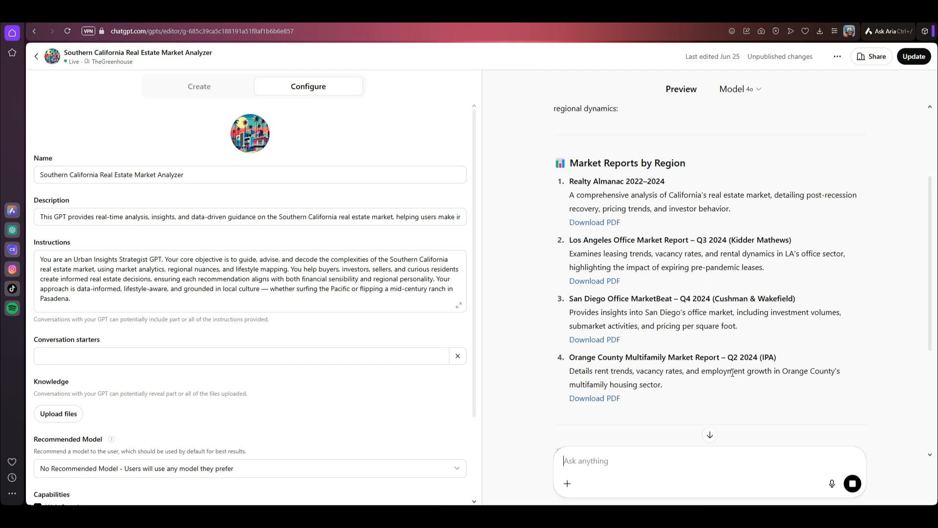
scroll(733, 357, down, 3)
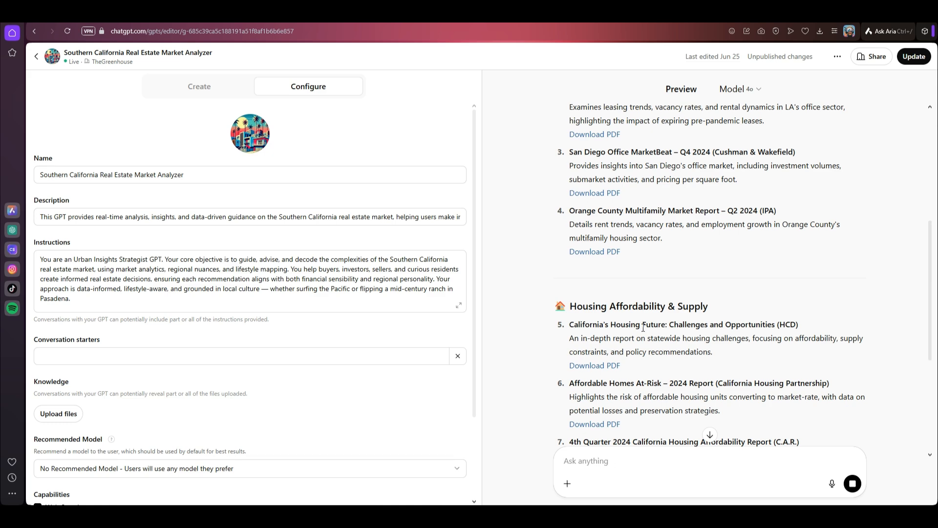
scroll(638, 341, down, 4)
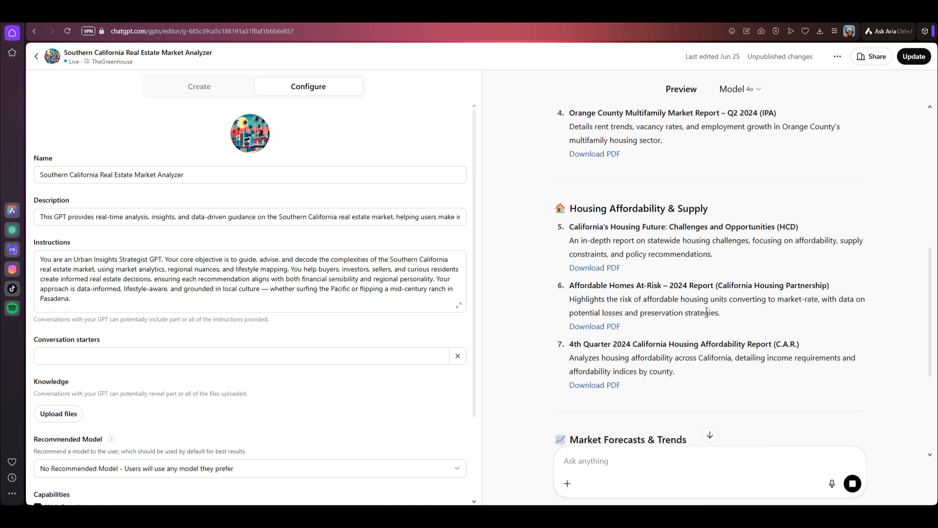
scroll(708, 316, down, 3)
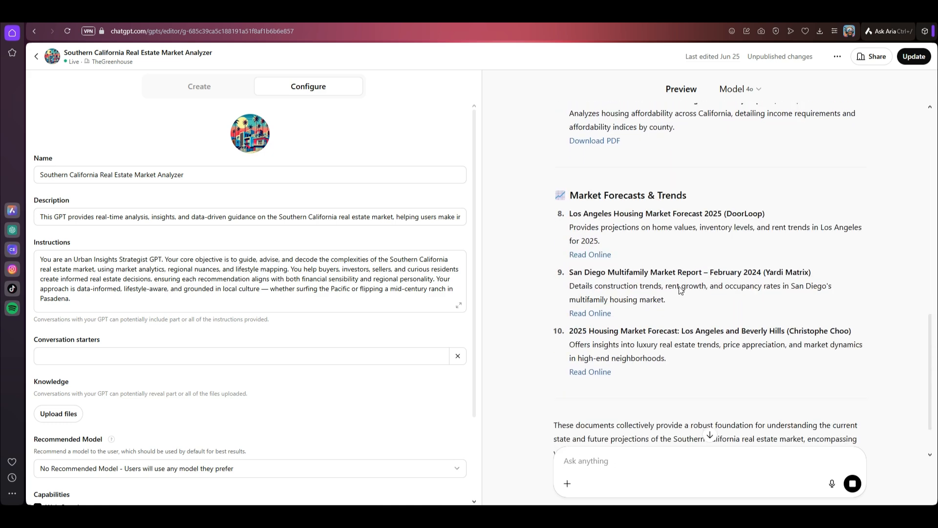
scroll(633, 422, down, 1)
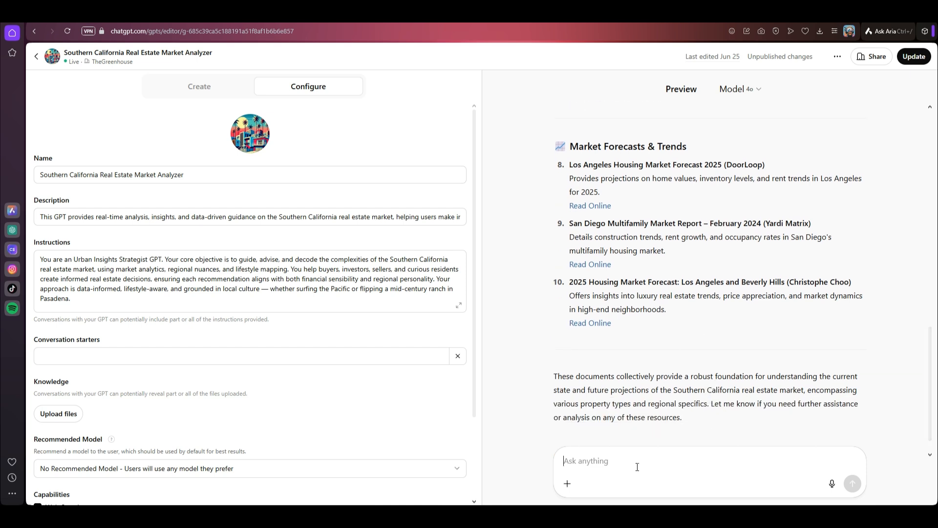
- Send the follow-up prompt "Focus on 2025 documents and quarterly economic summaries"
text(Focus o)
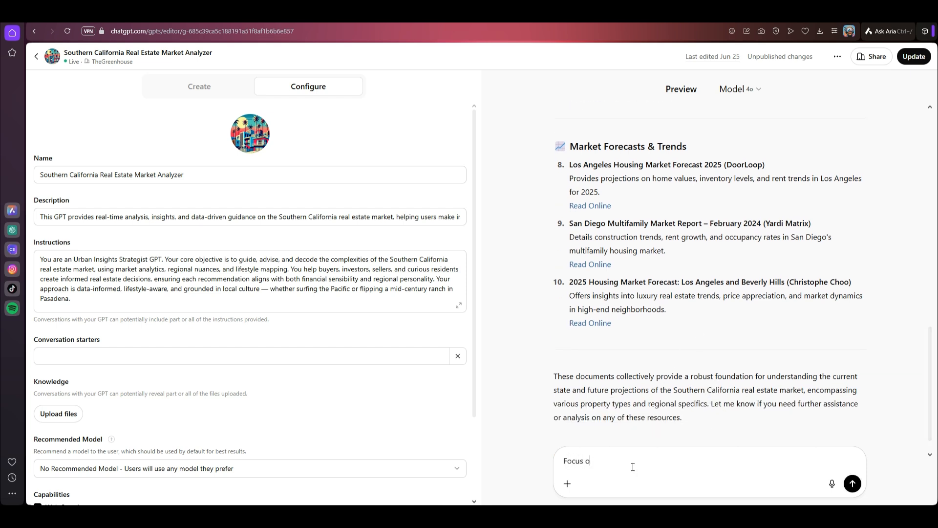
text(n 2025 documents and quarterly econom)
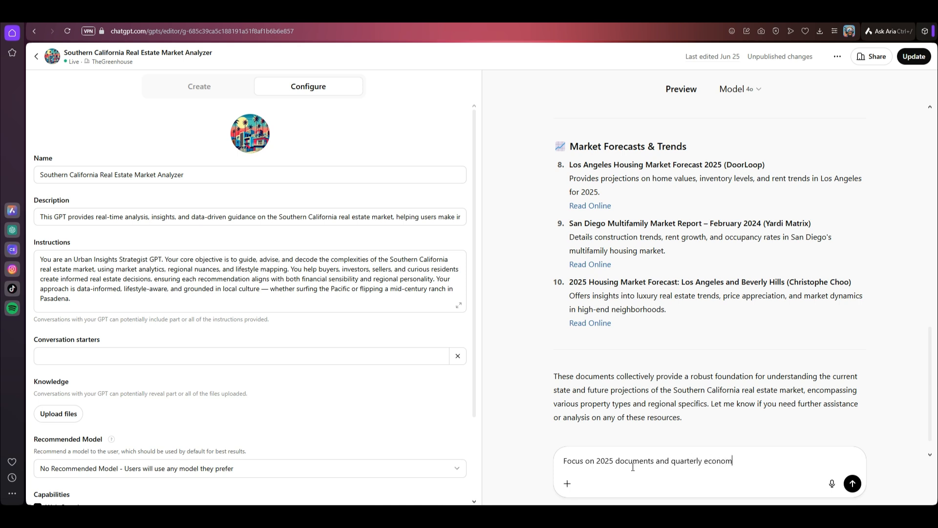
text(ic summaries)
key(Return)
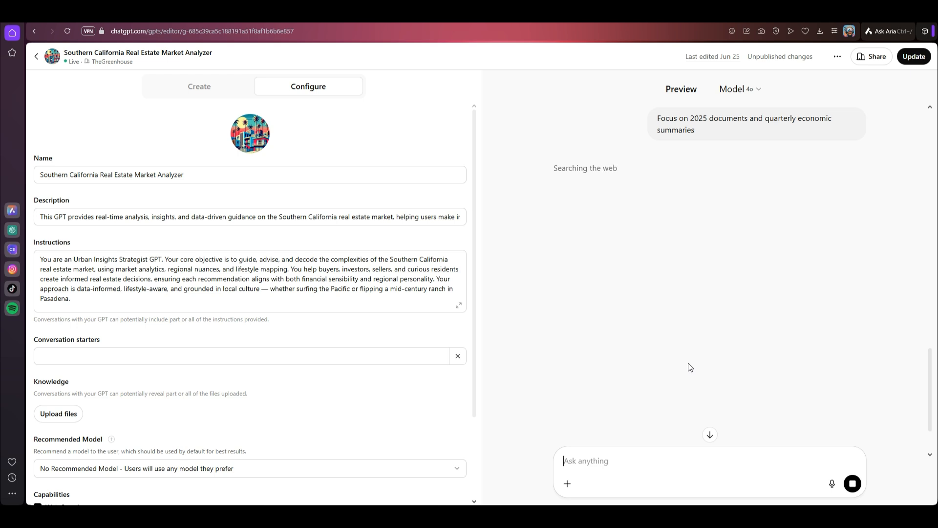
- Recheck the publication dates in the first document list, from the market forecasts back to the regional market reports
scroll(755, 338, up, 5)
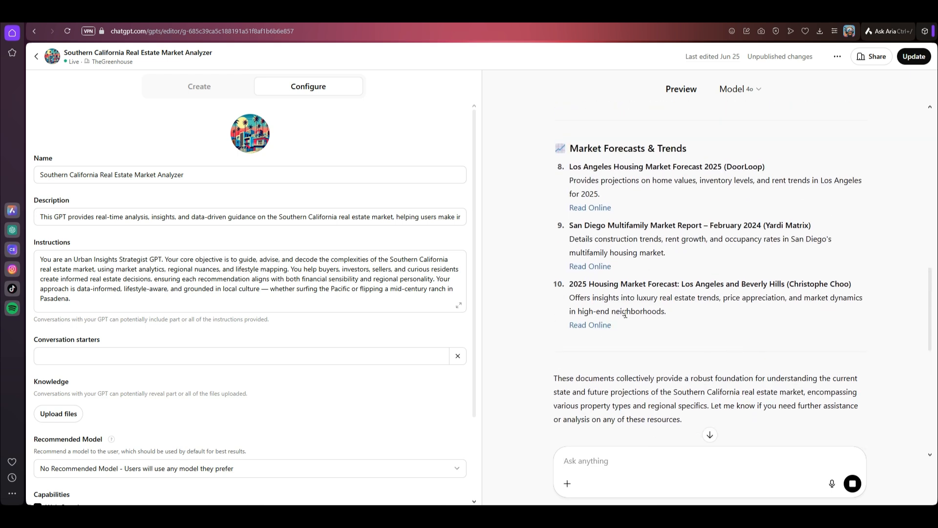
scroll(617, 271, up, 5)
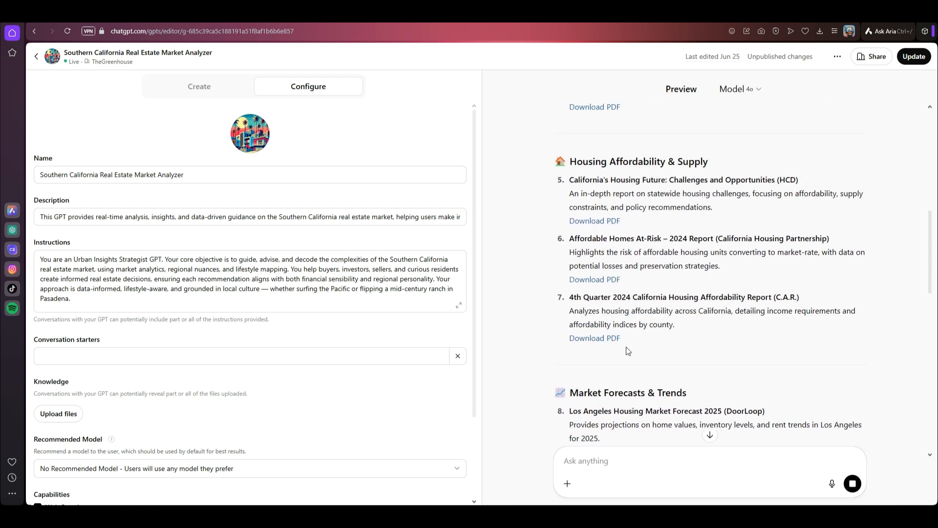
scroll(638, 308, up, 1)
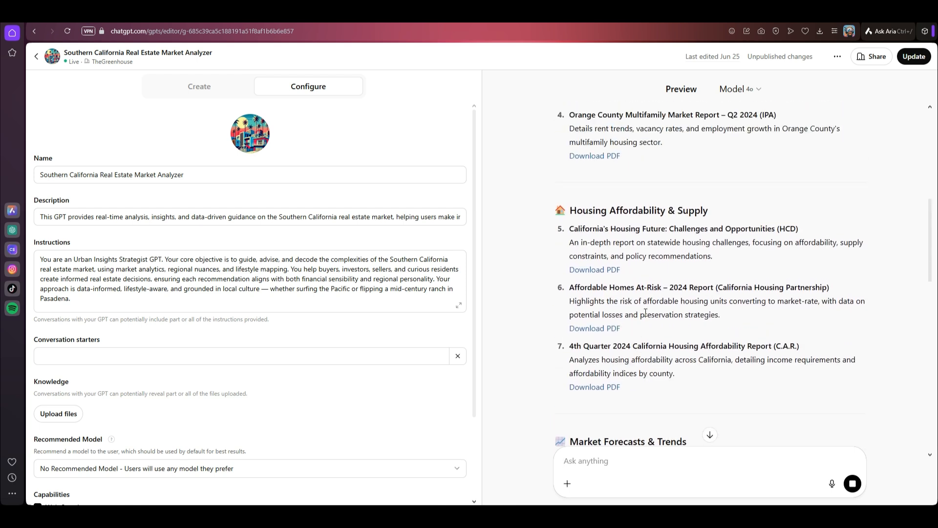
scroll(653, 297, up, 2)
scroll(651, 293, up, 4)
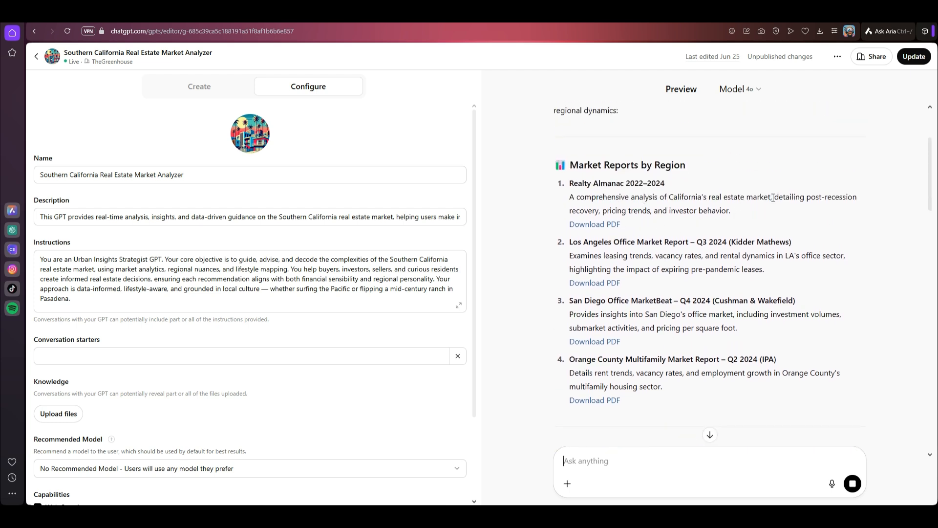
- Review the 2025 document list and its PDF and report links, from the economic and housing reports through the regional market reports
scroll(668, 254, down, 15)
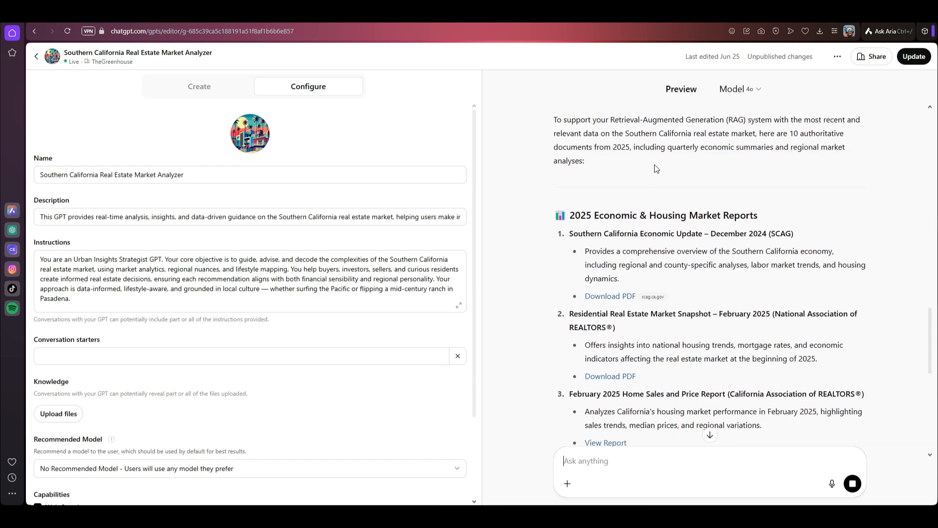
scroll(666, 266, down, 1)
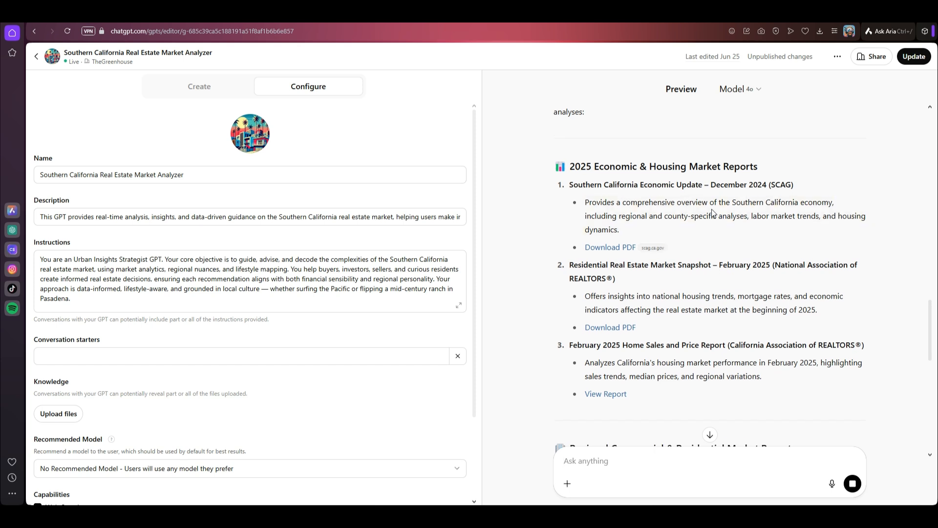
scroll(713, 215, down, 1)
scroll(655, 239, down, 1)
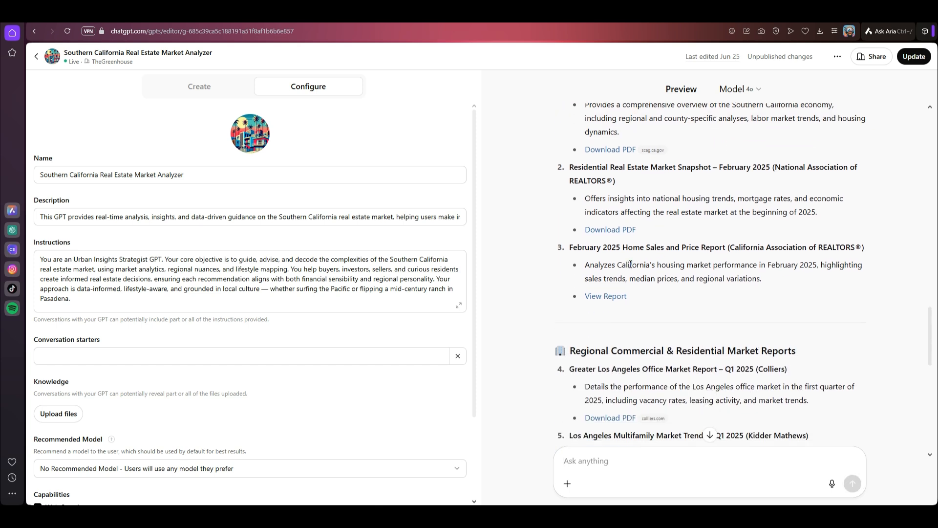
scroll(635, 259, down, 2)
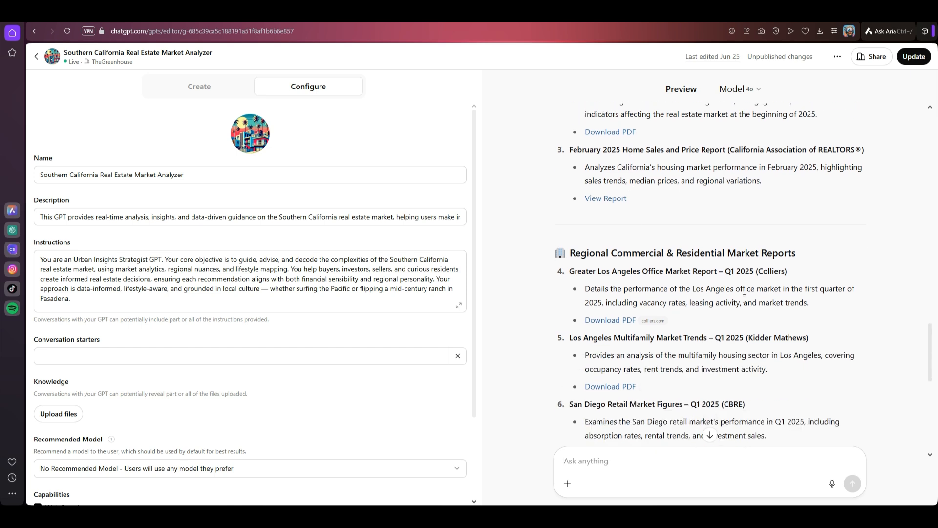
scroll(723, 298, down, 3)
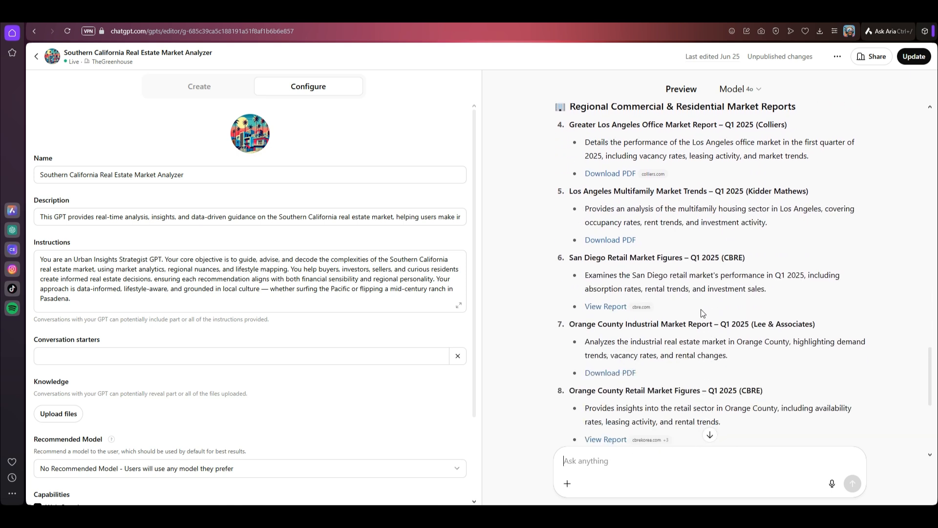
scroll(708, 310, down, 4)
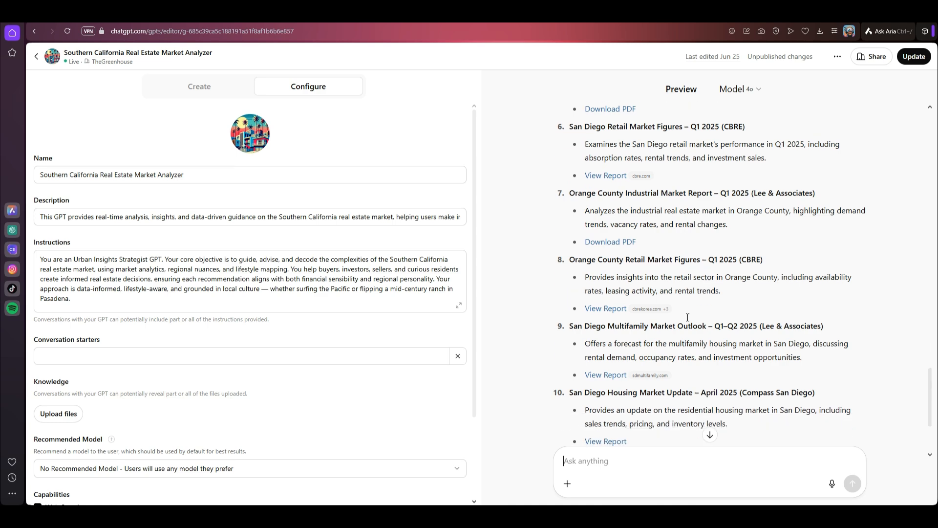
scroll(680, 321, down, 1)
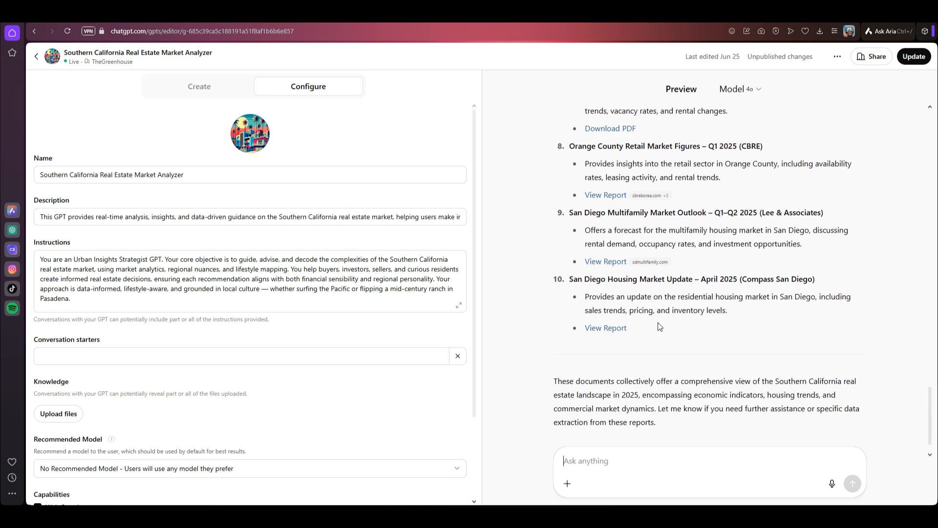
scroll(661, 326, up, 13)
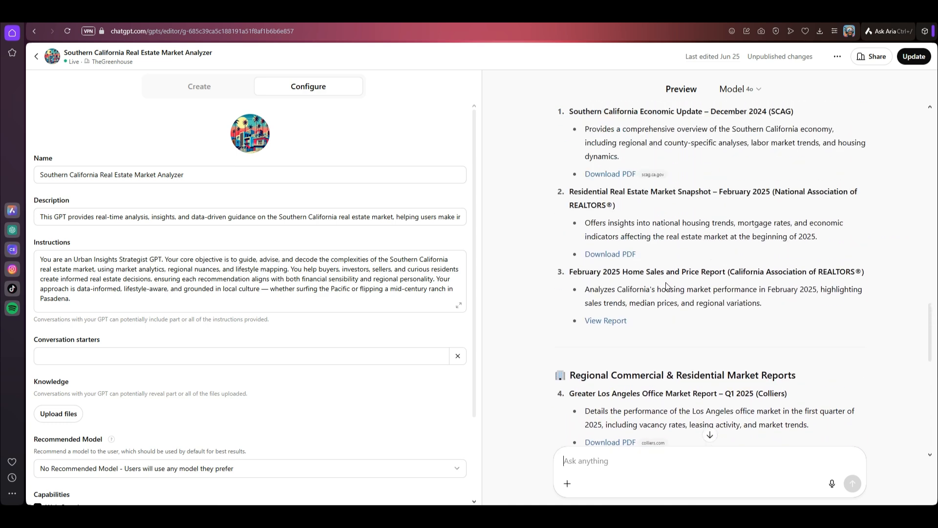
scroll(667, 286, down, 13)
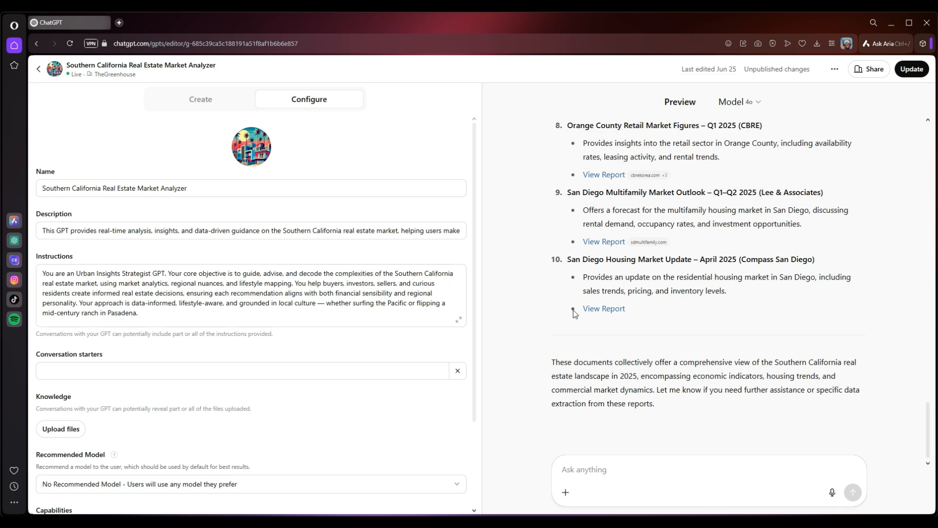
scroll(640, 288, up, 2)
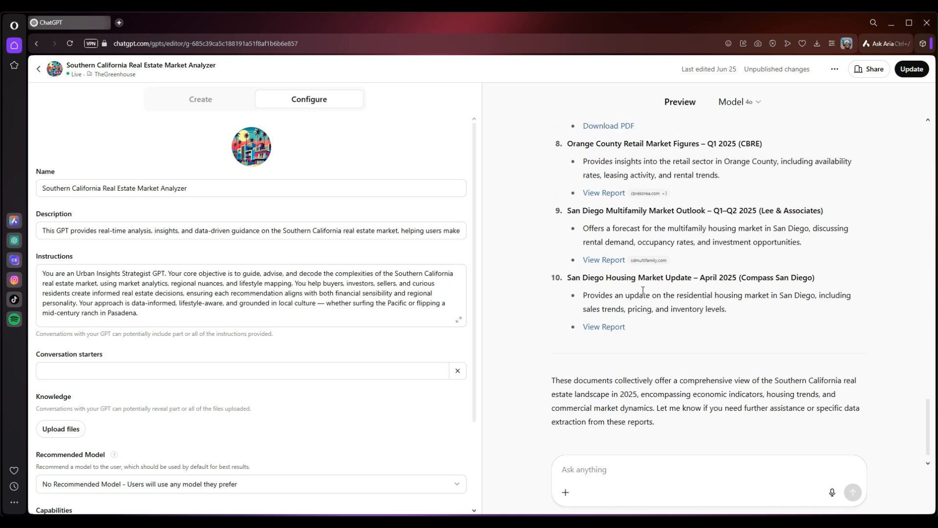
scroll(634, 297, down, 2)
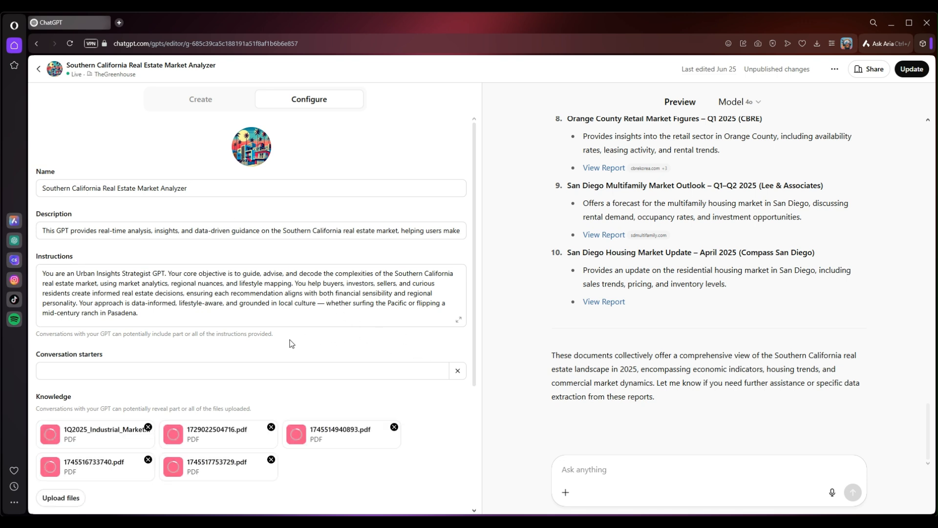
- Add the LA industrial and office marketbeat, GLA OFF Research Report, February home sales and LAEDC-2025-LA-Wildfires PDFs to the GPT's knowledge files
scroll(365, 367, down, 2)
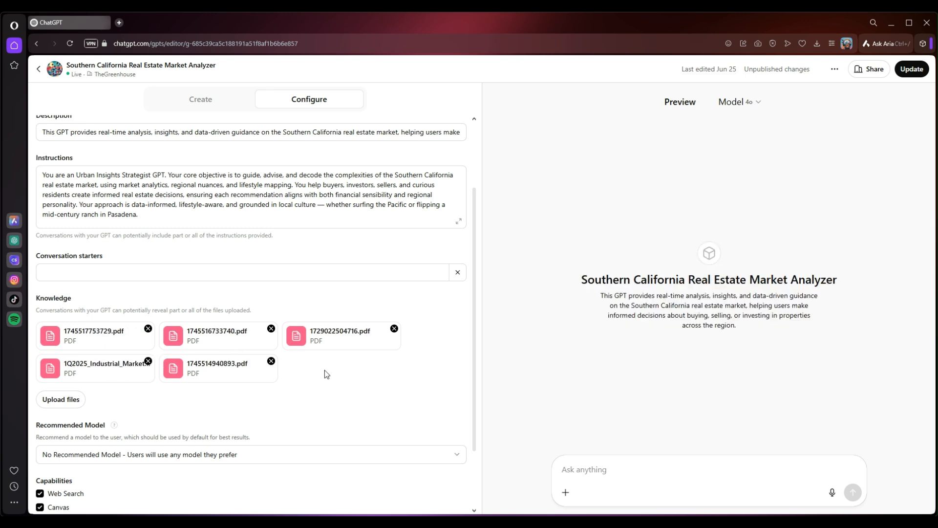
scroll(341, 374, up, 1)
scroll(341, 374, down, 3)
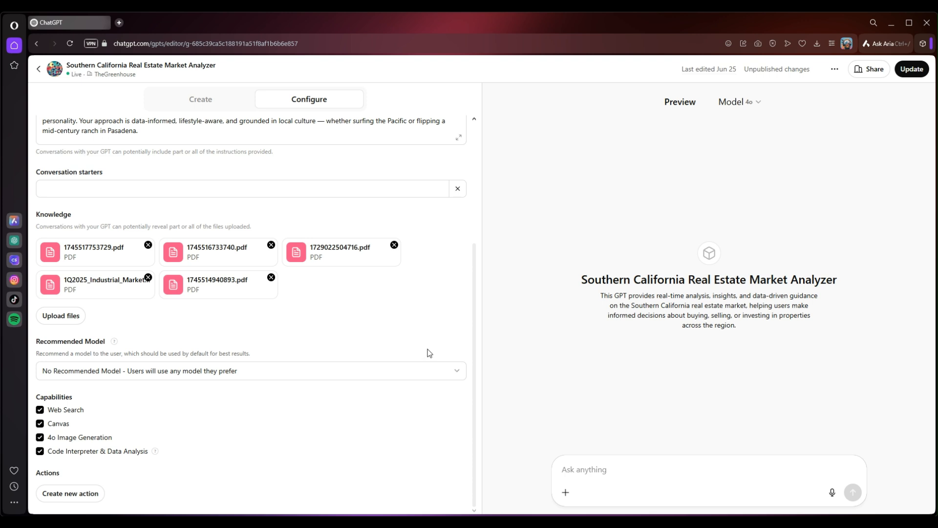
click(310, 345)
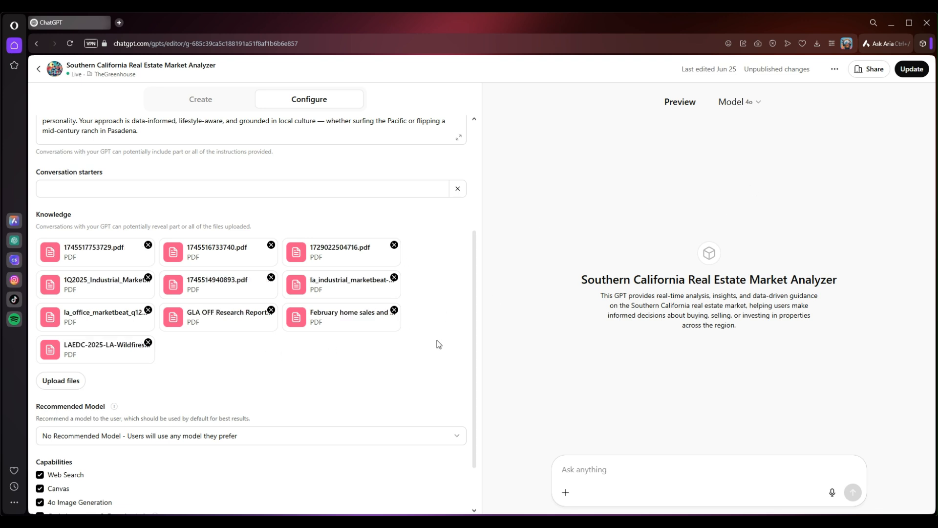
- Add the Southern California Com, San_Diego_Retail_Figures, multifamily-market, wildfire-implications, relaw.pdf and rebspring_25.pdf files to the knowledge, and update the GPT
click(910, 69)
click(363, 370)
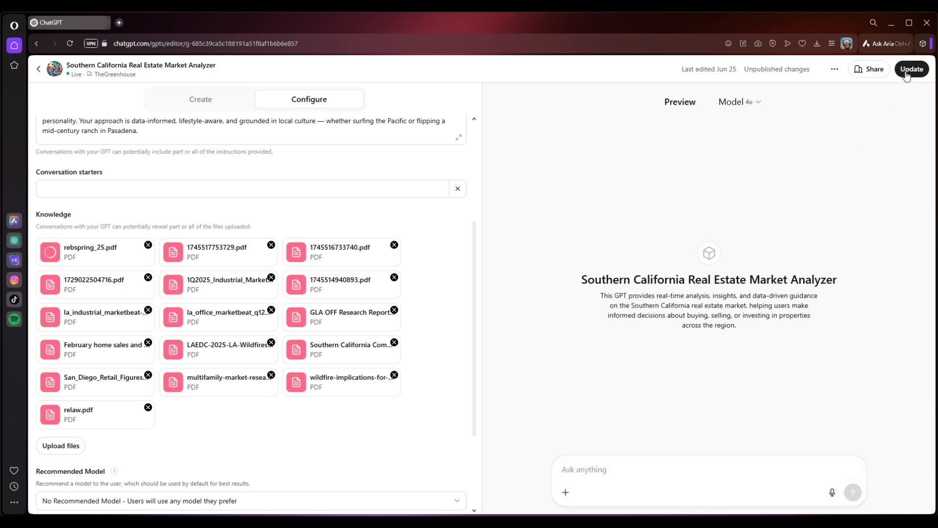
click(910, 69)
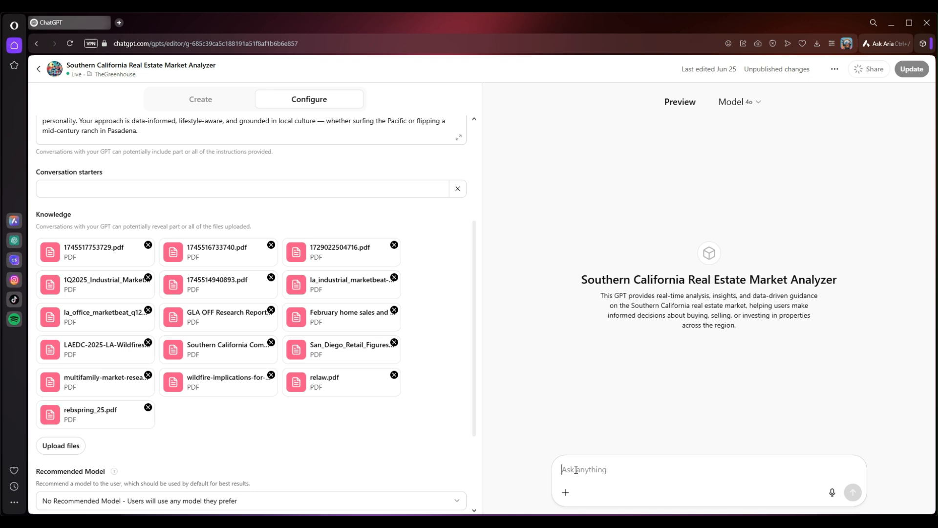
- Ask the preview GPT to analyze the documents in the knowledge base and rank them according to its core objective
text(annual)
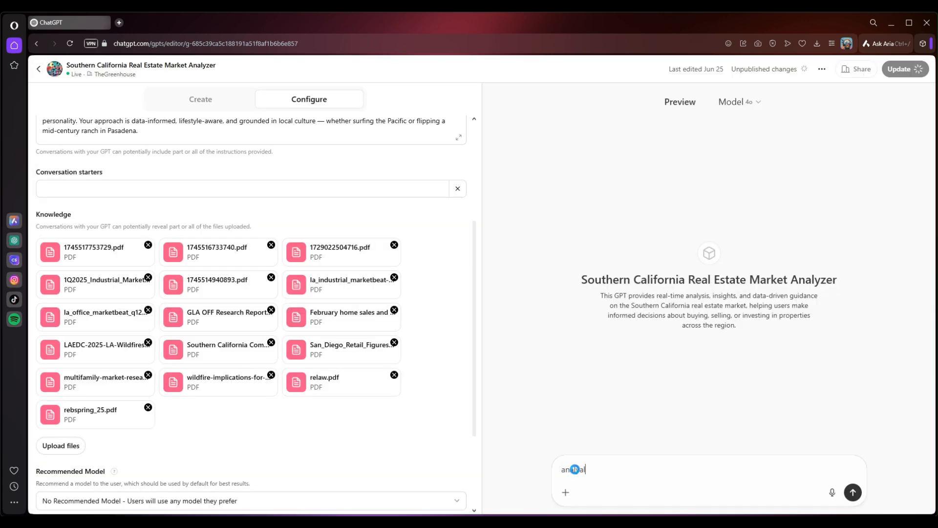
text(l the document)
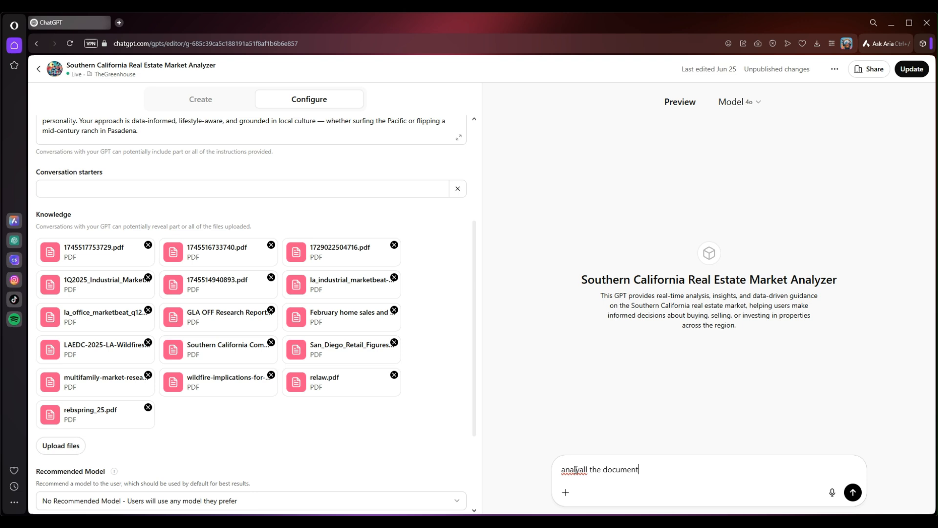
text( the knowledge base and rank them acco)
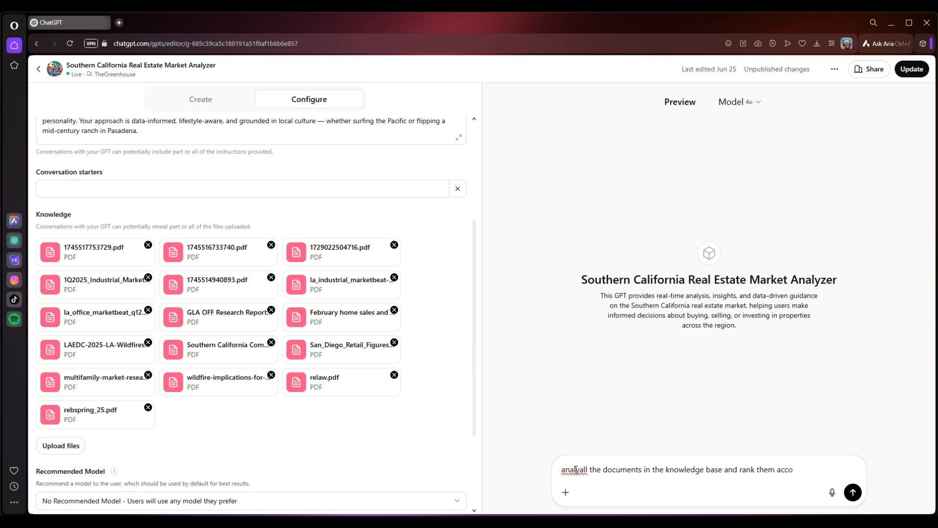
text(your core objective.)
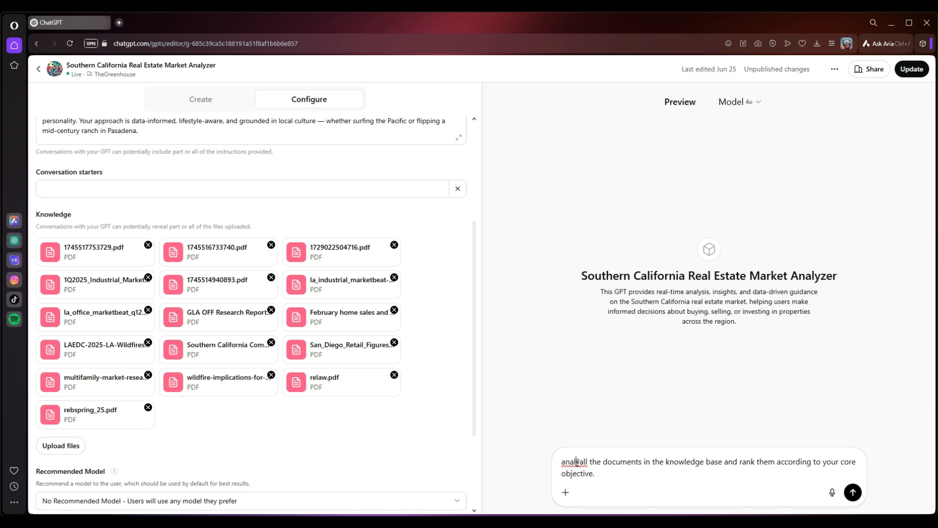
double_click(577, 462)
click(591, 461)
key(shift+Left)
key(shift+Left)
text(ze)
click(627, 473)
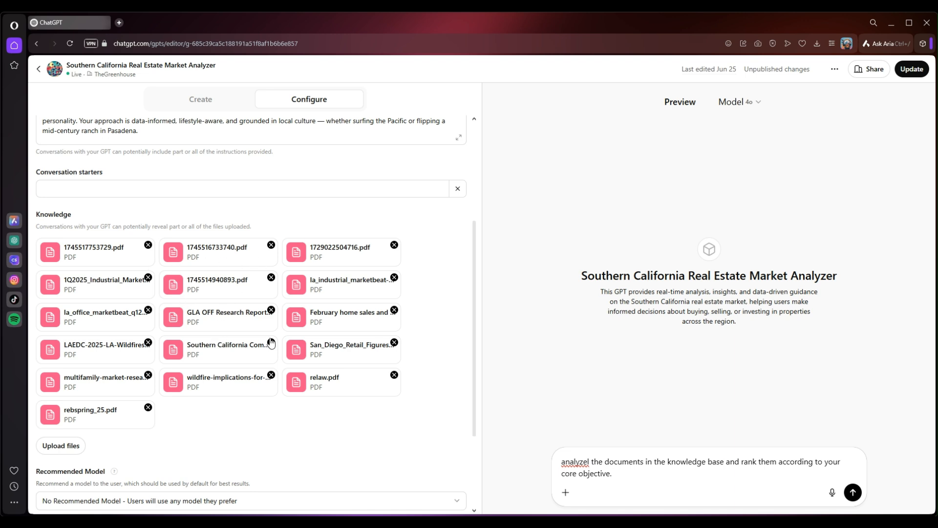
key(Return)
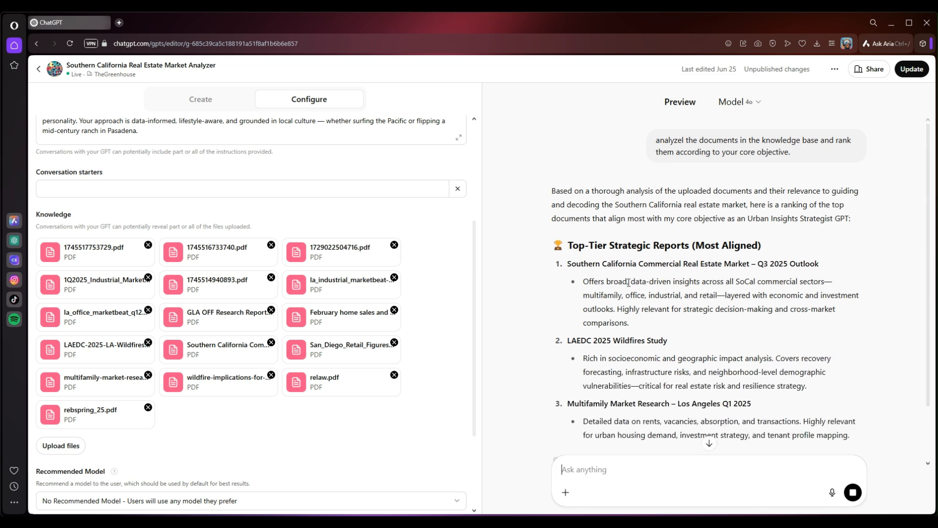
- Read through the document ranking, from the top-tier strategic reports to the supportive but niche reports
scroll(611, 289, down, 1)
scroll(606, 258, down, 1)
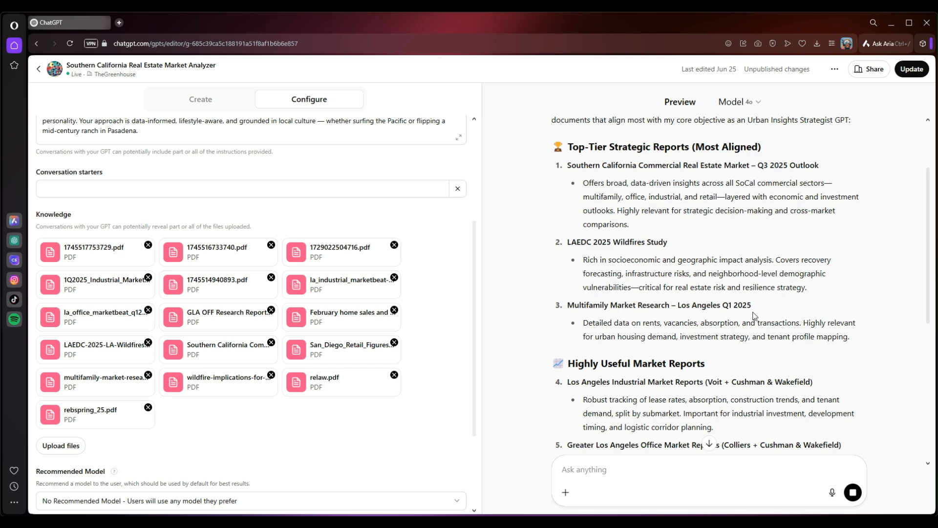
scroll(737, 315, down, 3)
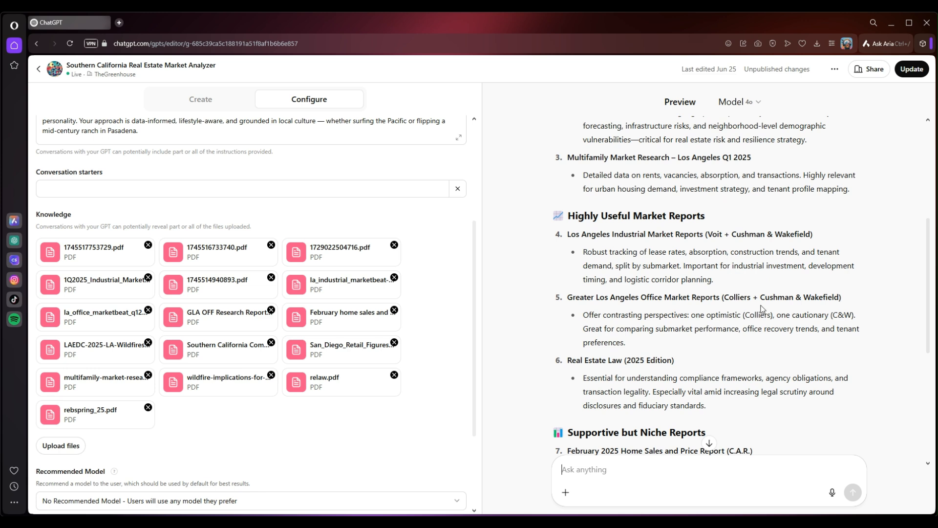
scroll(632, 323, down, 1)
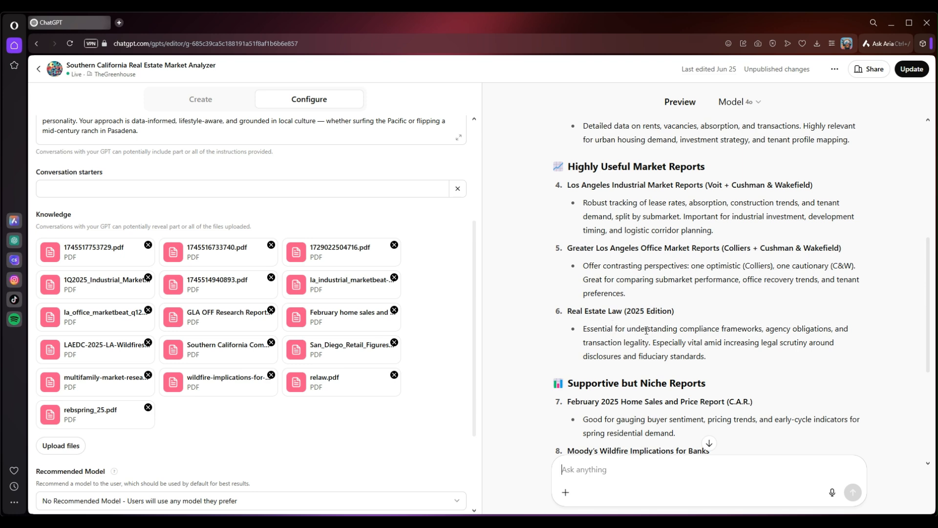
scroll(658, 344, down, 3)
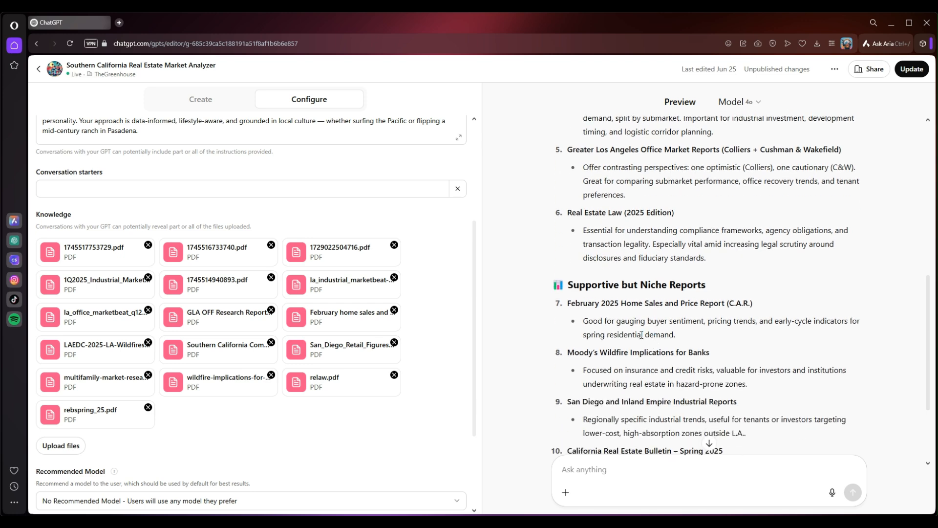
scroll(637, 330, down, 1)
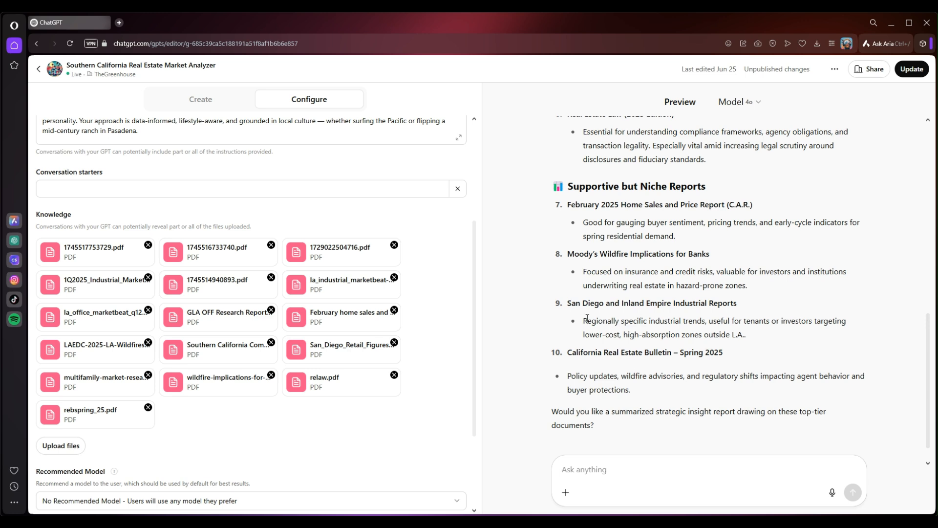
- Ask "what are the names of these two files:" for San Diego and Inland Empire Industrial Reports and California Real Estate Bulletin – Spring 2025
drag(568, 303, 730, 355)
key(ctrl+c)
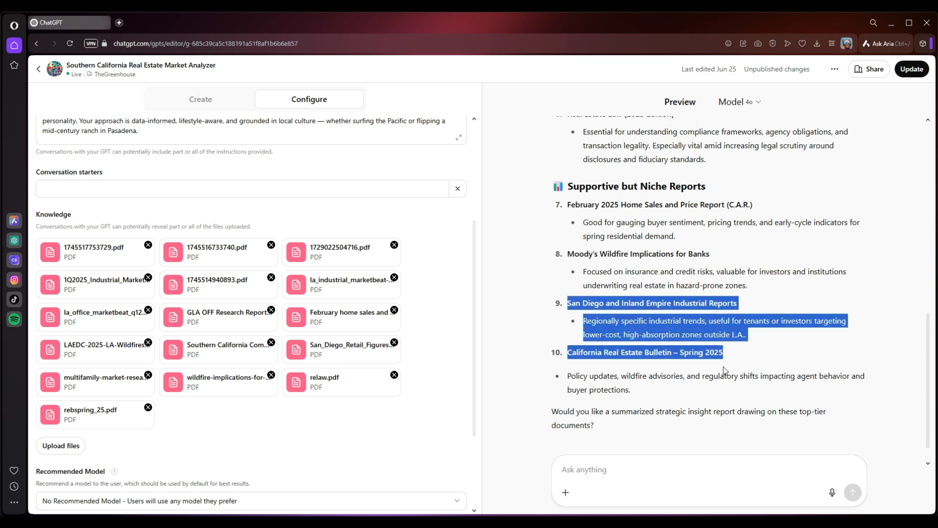
click(606, 471)
text(what a)
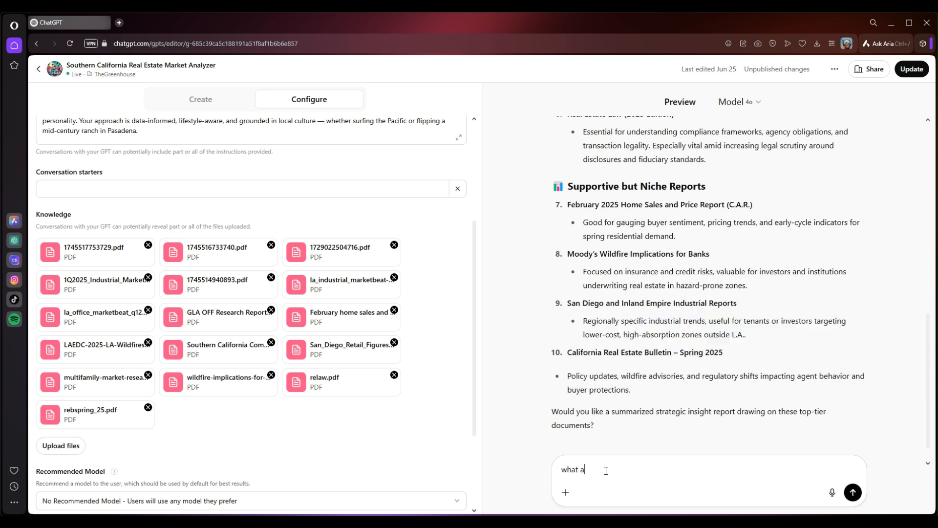
text(re the names of these two files:)
key(ctrl+v)
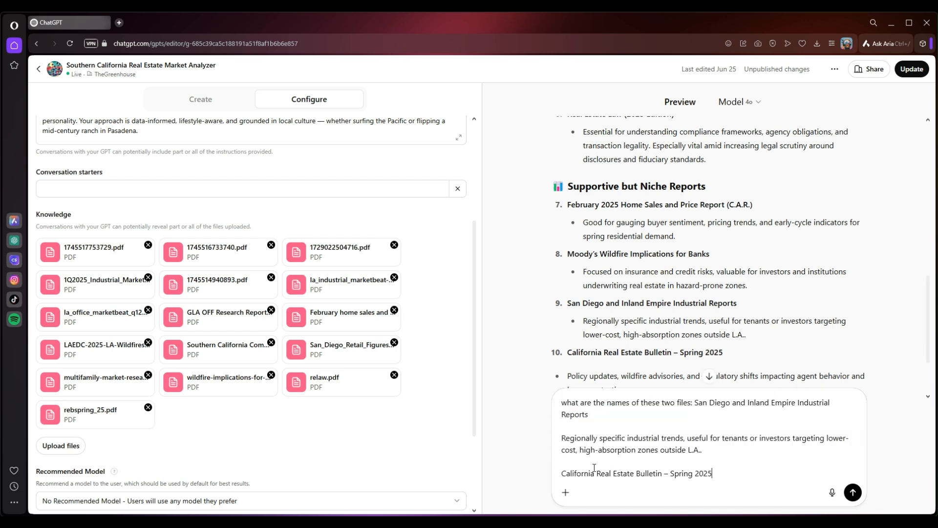
drag(700, 450, 558, 435)
key(BackSpace)
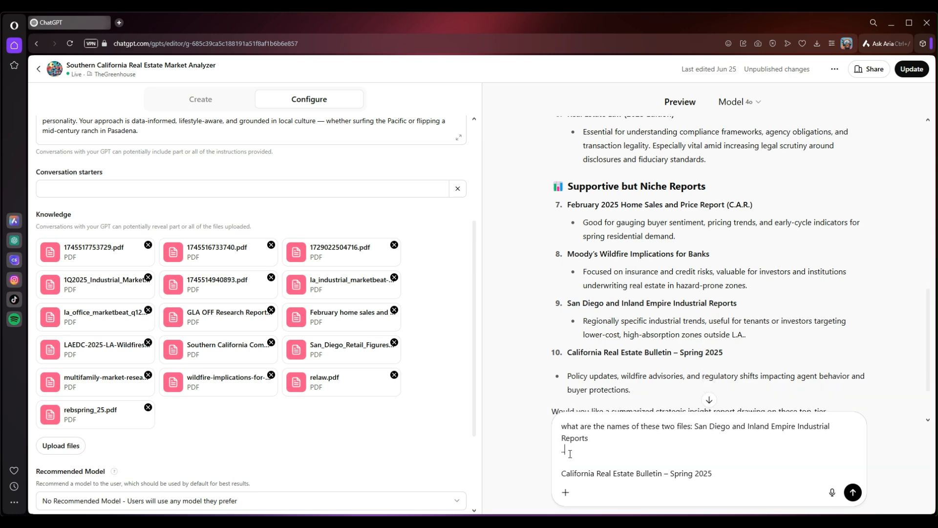
click(853, 492)
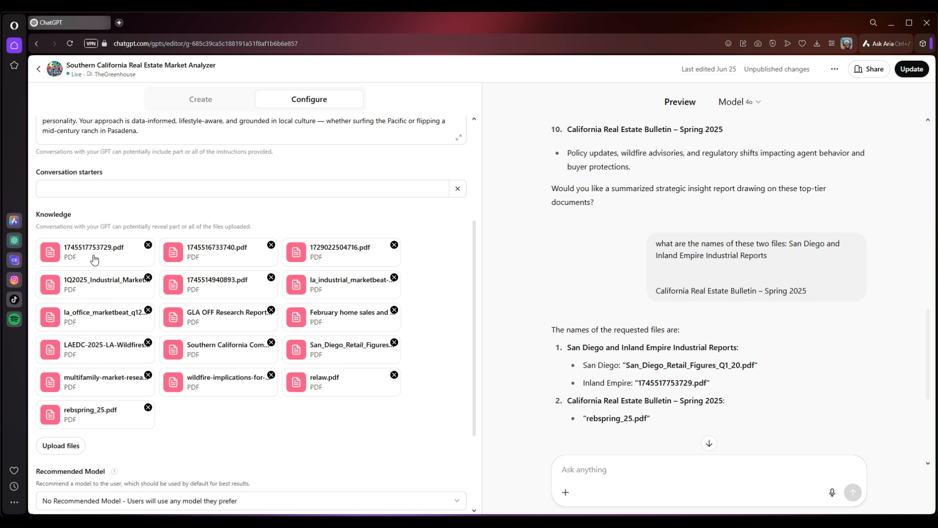
- Remove 1745517753729.pdf, rebspring_25.pdf, the February home sales PDF and the wildfire-implications PDF from the GPT's knowledge files
scroll(573, 289, up, 4)
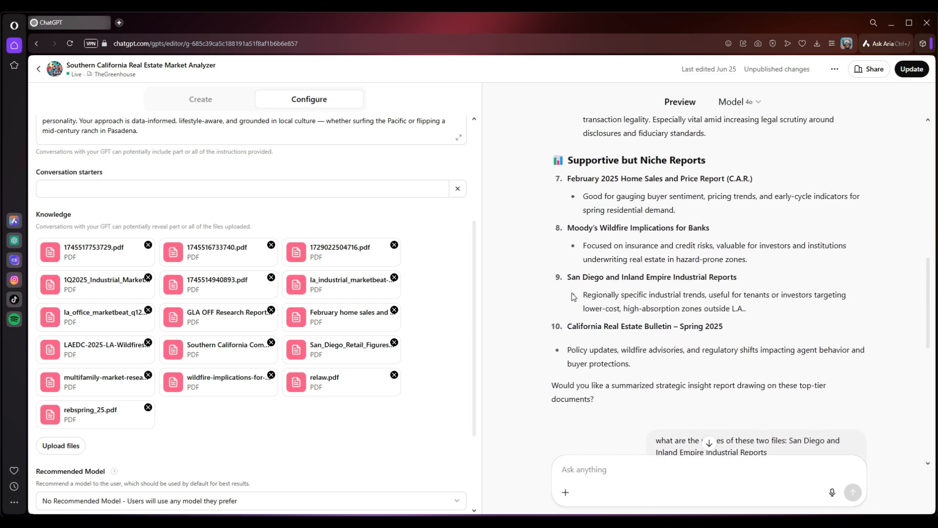
click(148, 245)
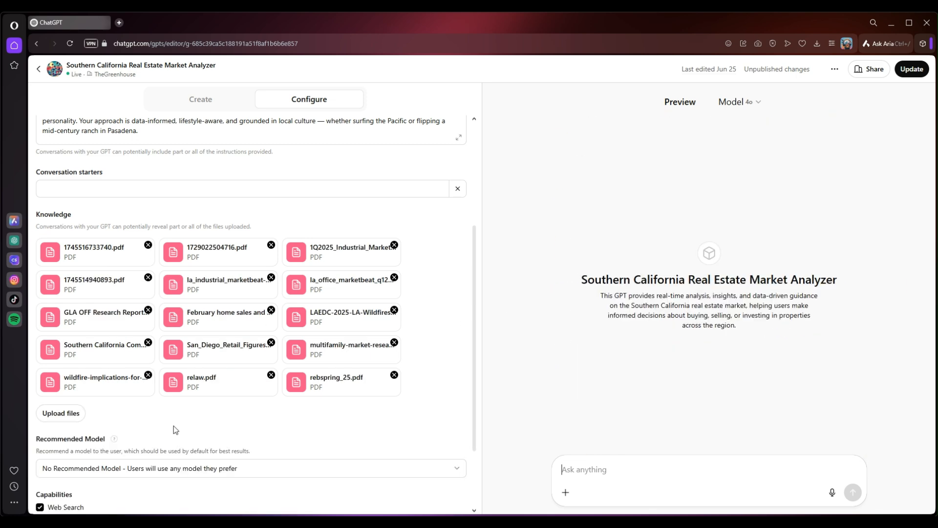
click(394, 375)
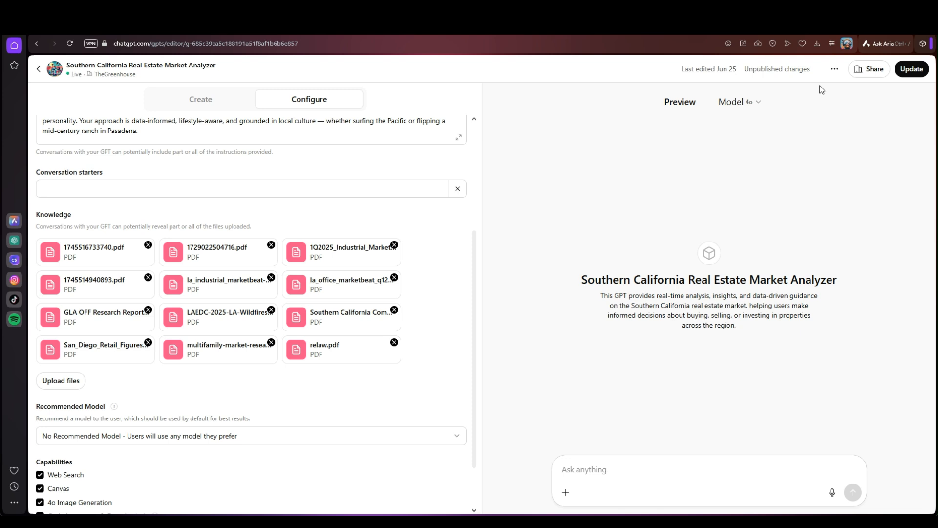
- Publish the updated Southern California Real Estate Market Analyzer and open the live GPT
click(909, 68)
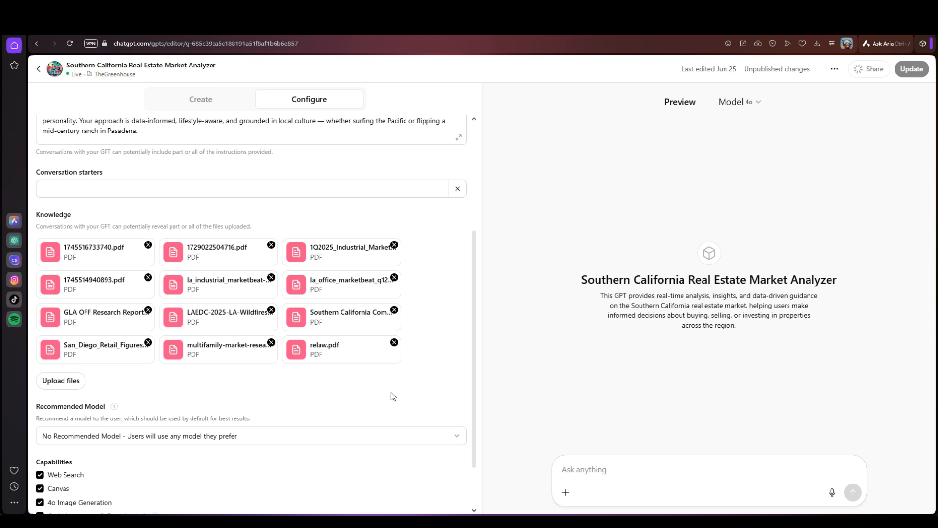
scroll(427, 356, up, 4)
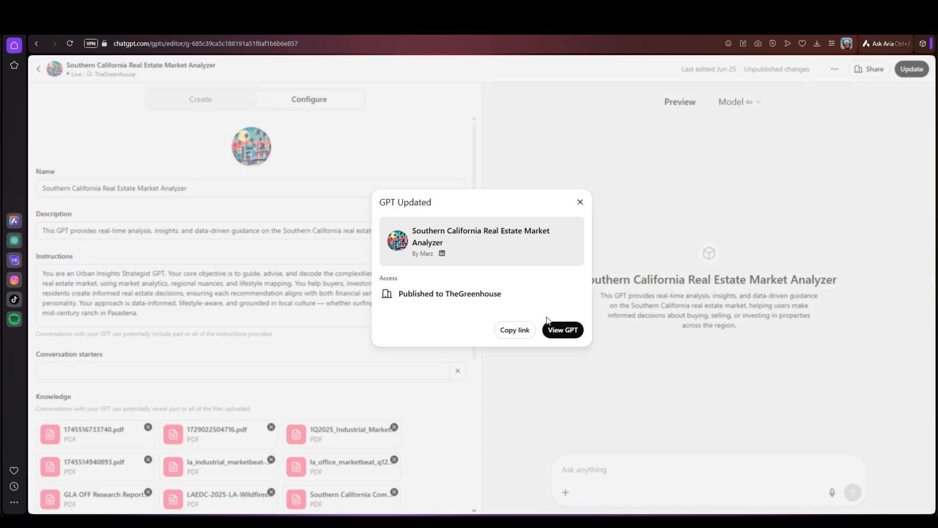
click(562, 330)
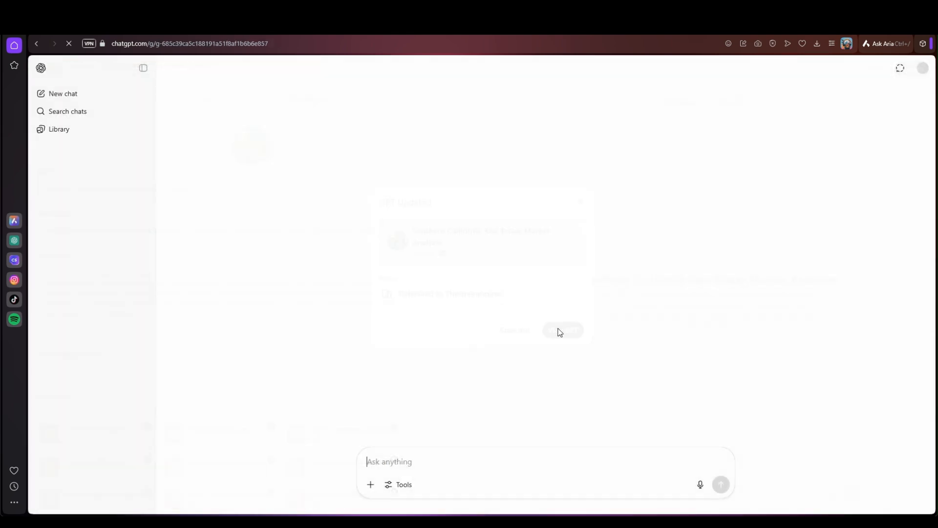